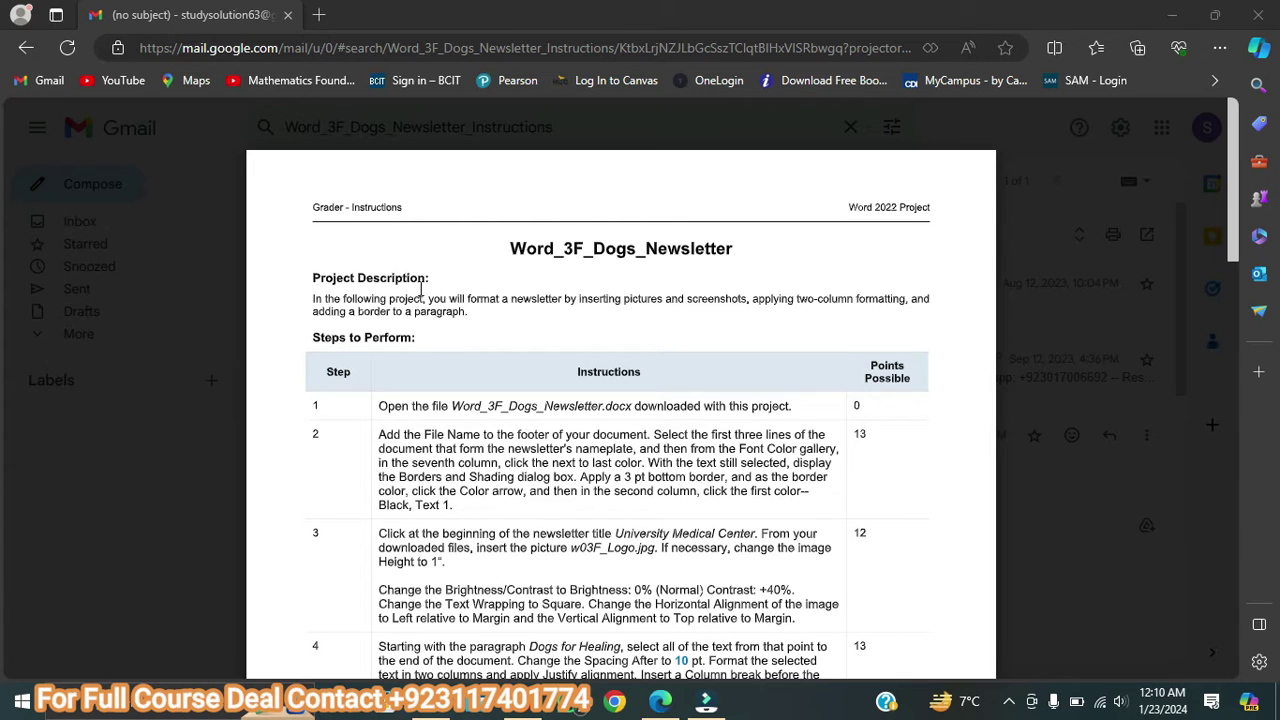
- Read the Dogs Newsletter instructions in the Gmail preview and highlight the Step 1 text
scroll(421, 284, down, 1)
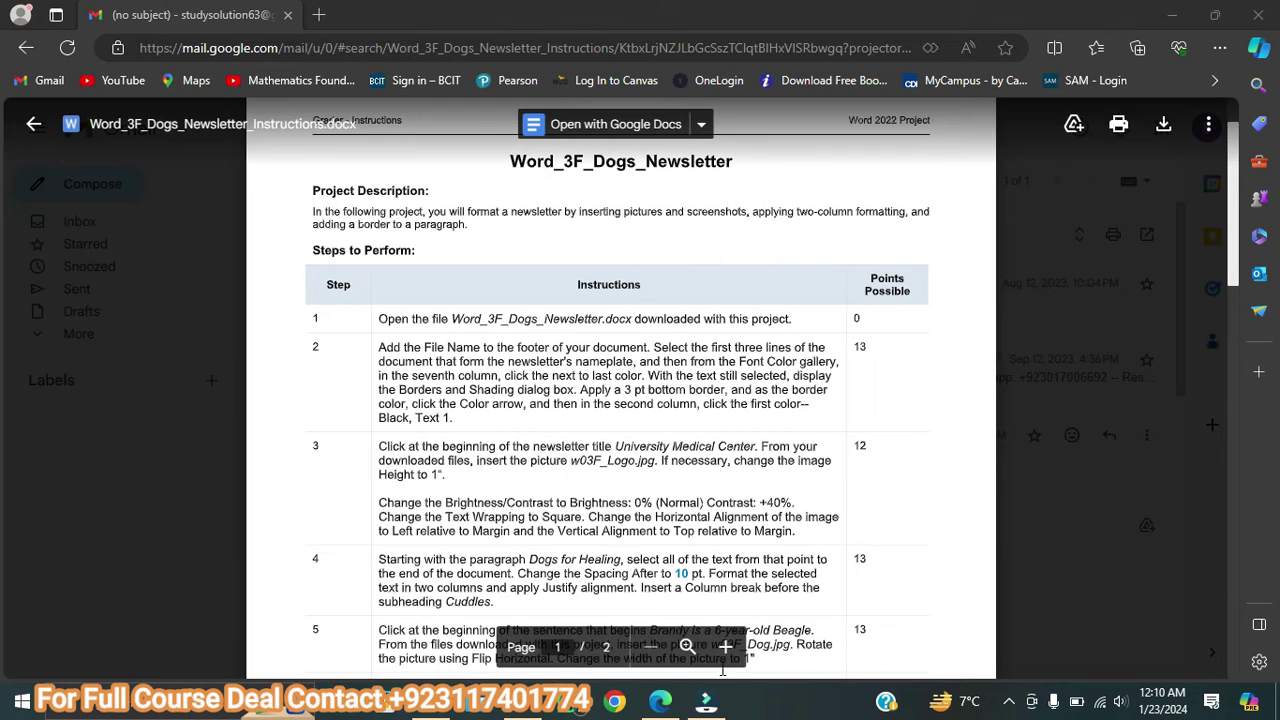
click(688, 647)
click(650, 647)
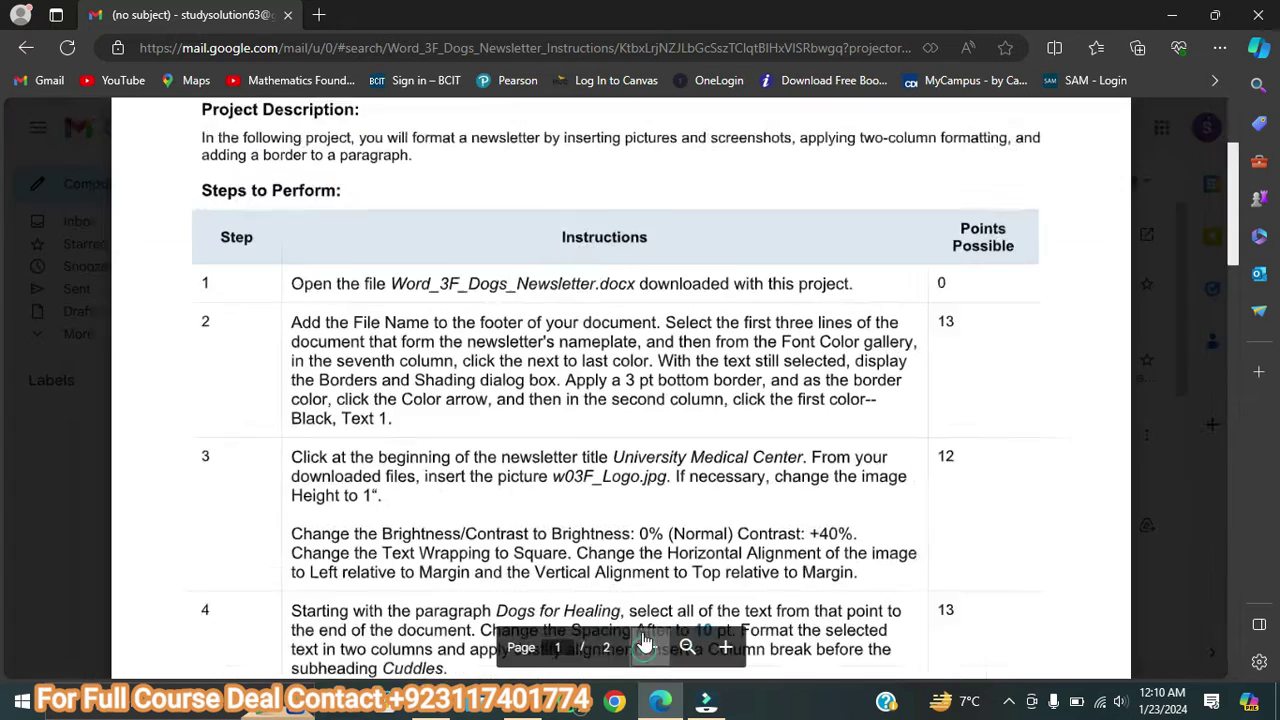
click(650, 647)
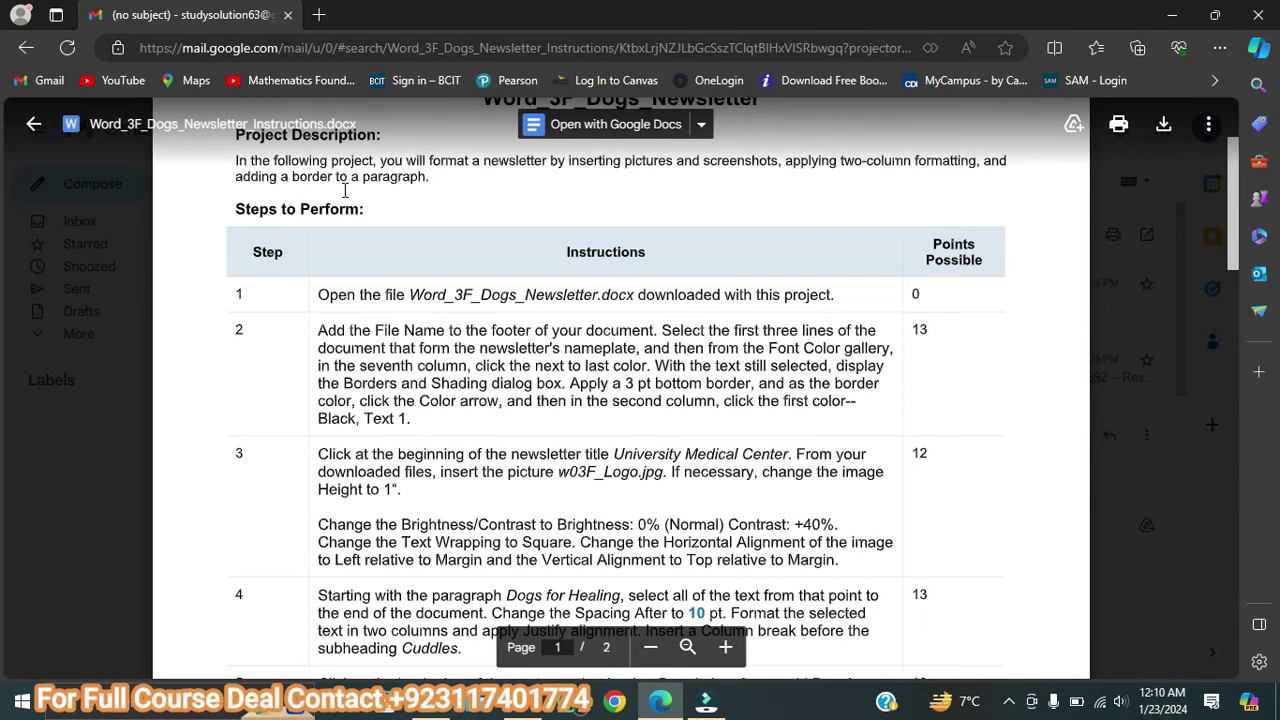
scroll(410, 325, down, 15)
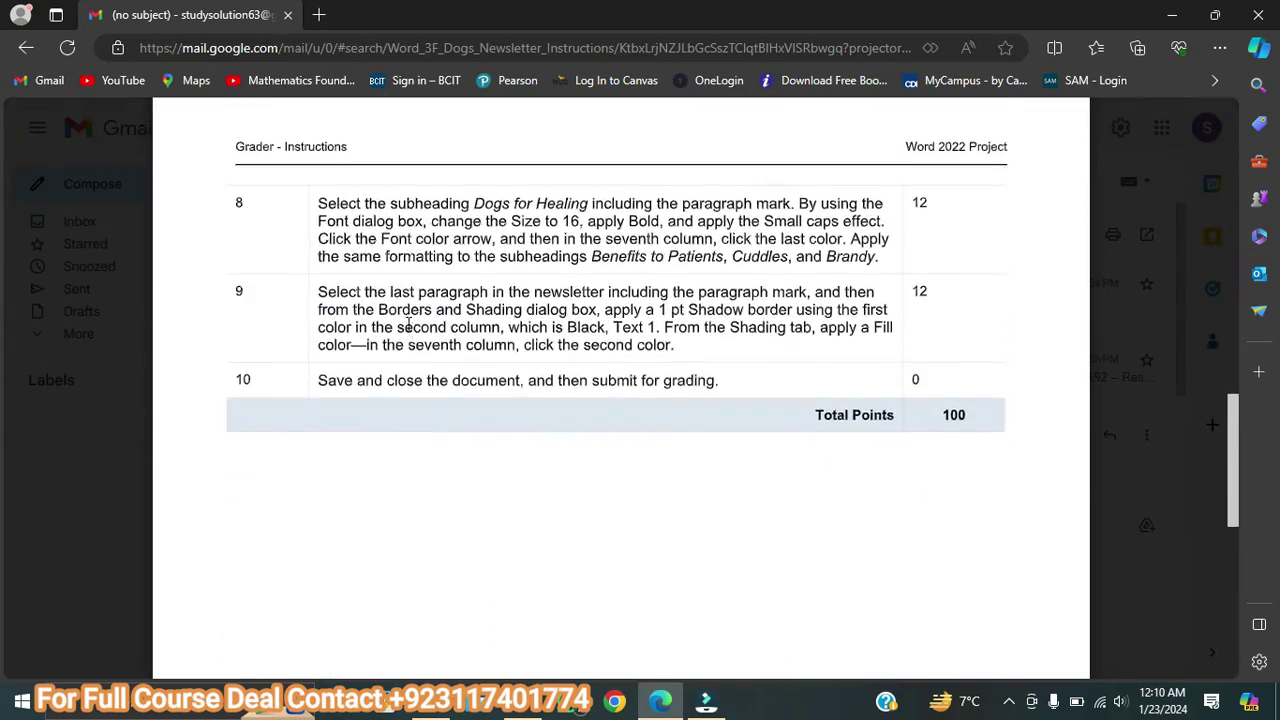
scroll(408, 325, up, 10)
scroll(408, 325, up, 3)
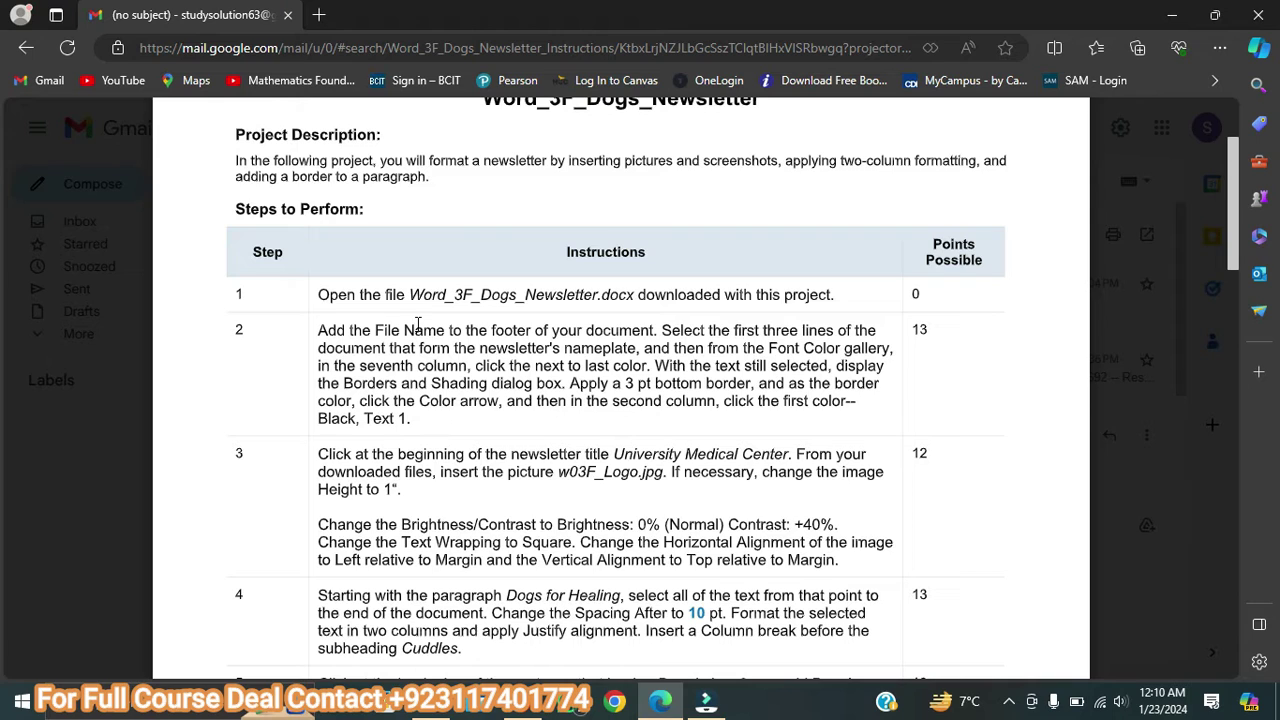
scroll(381, 328, up, 1)
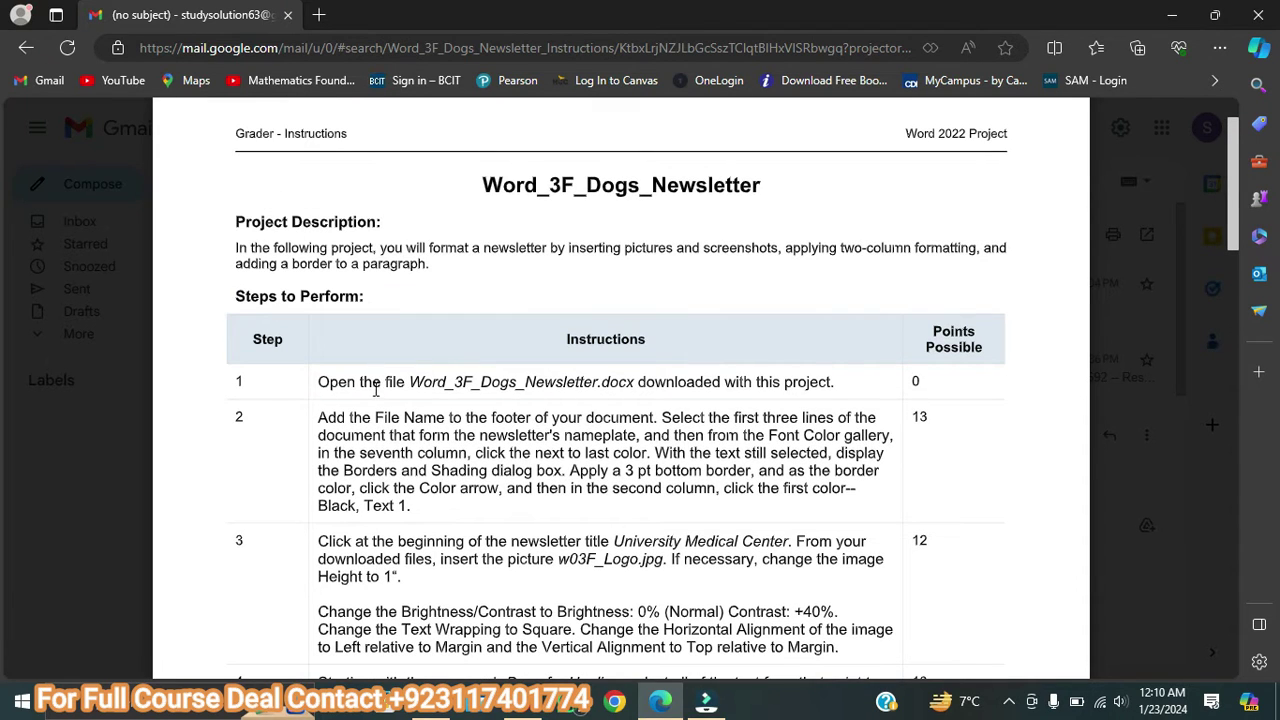
drag(322, 381, 840, 386)
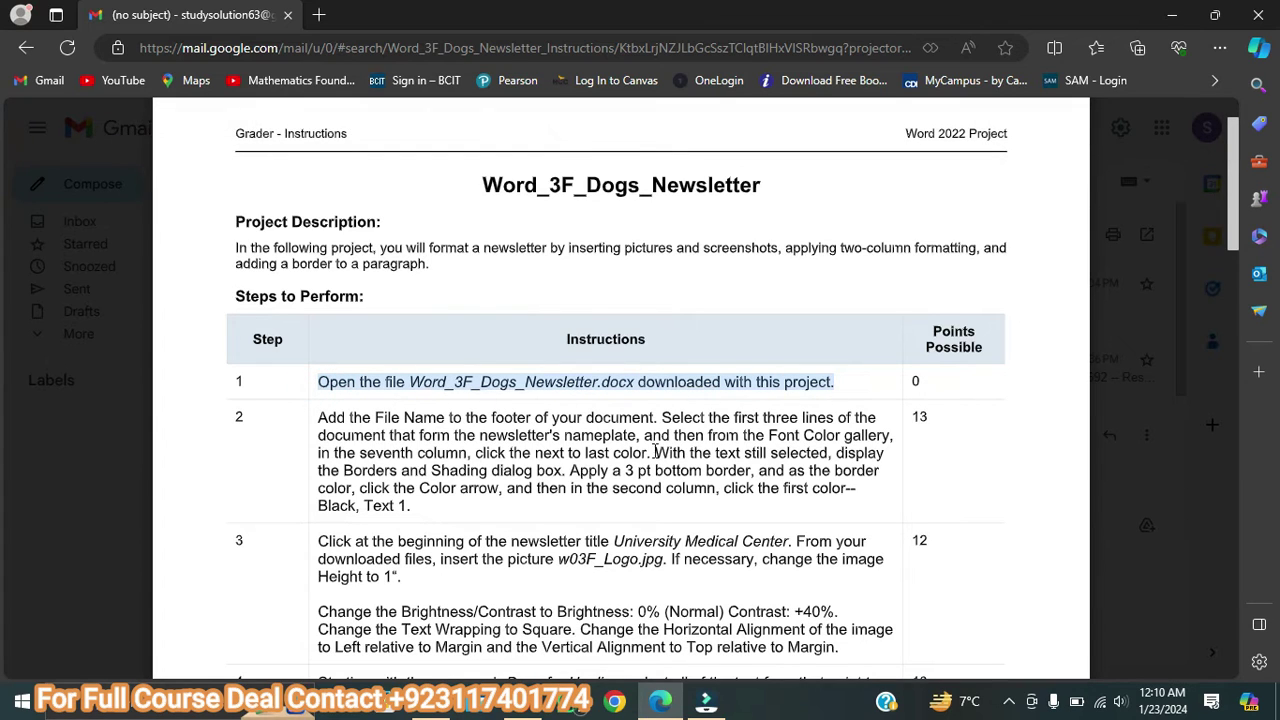
- Open Student Name_Word_3F_Dogs_Newsletter from the Word_3F_Dogs_Newsletter folder in Word
click(432, 700)
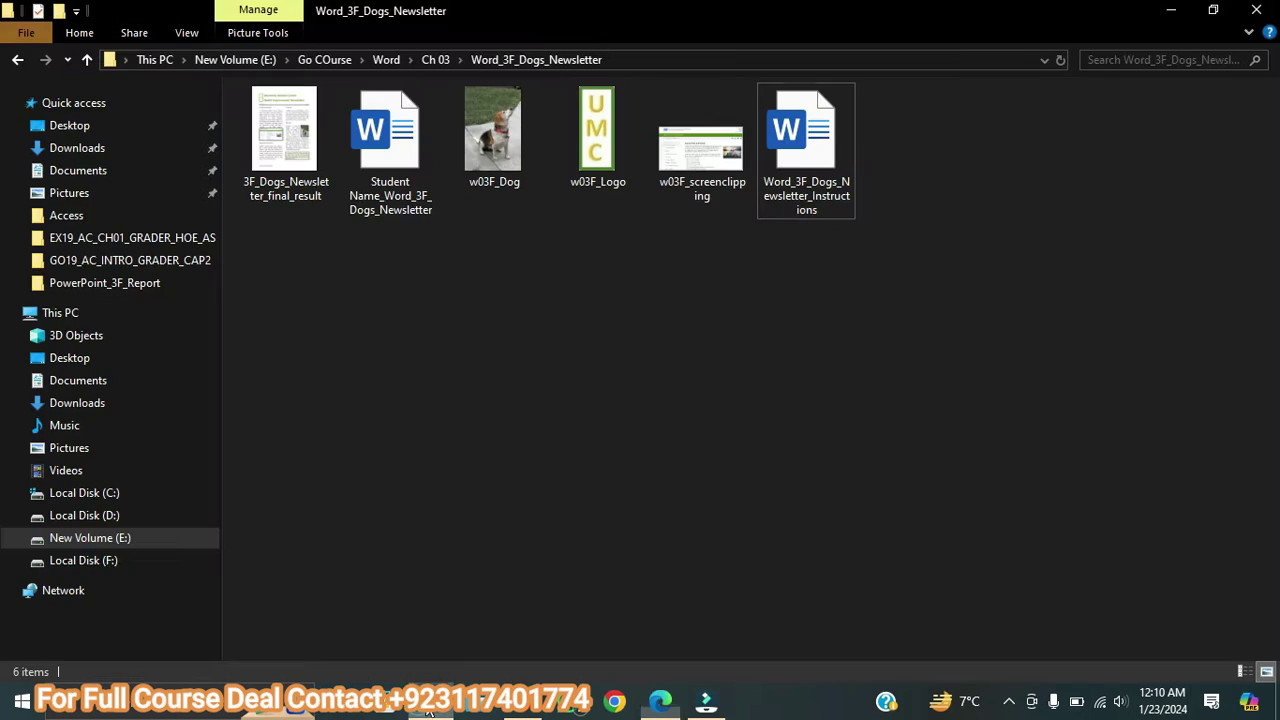
double_click(411, 166)
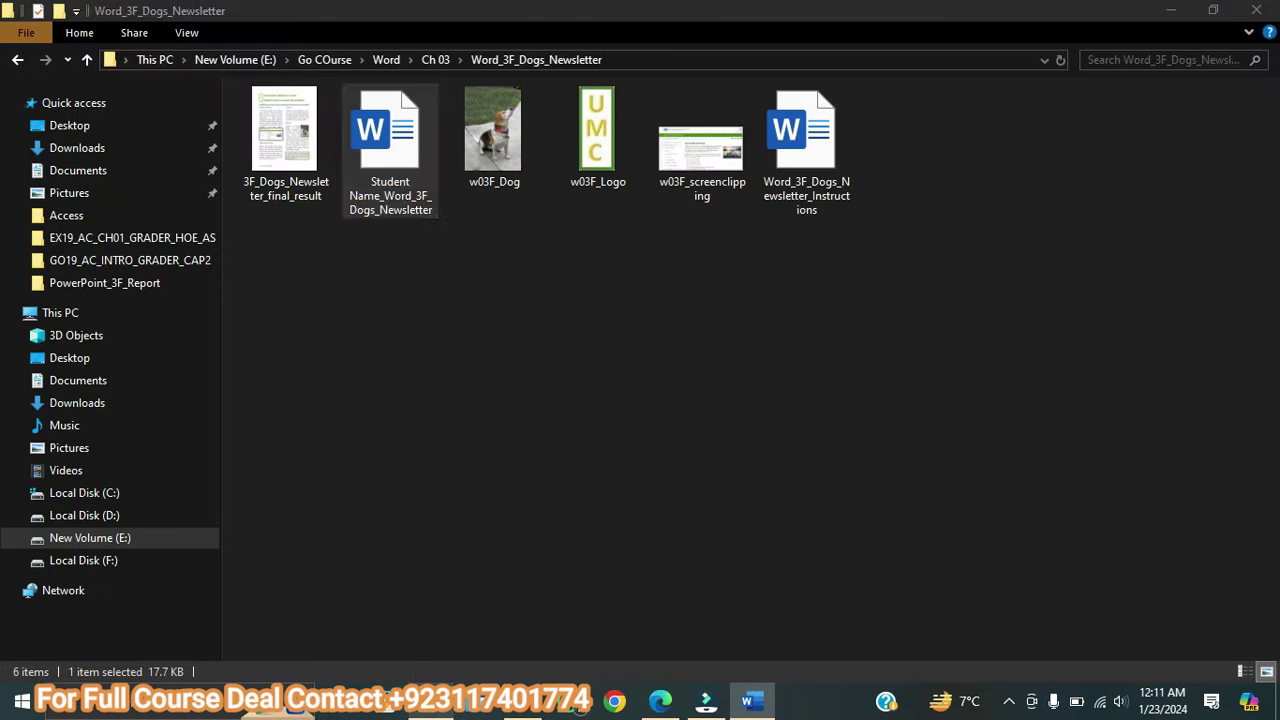
double_click(355, 198)
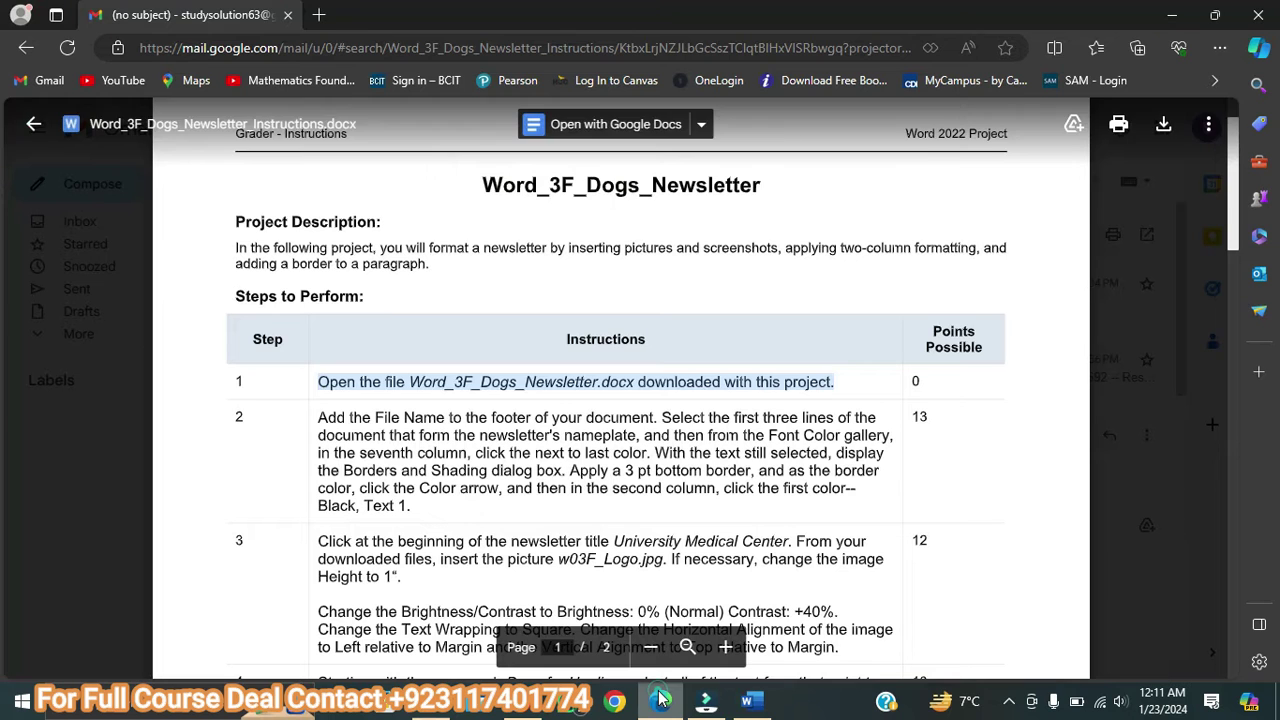
- Highlight the Step 2 paragraph in the instructions preview, then go back to the newsletter
click(660, 700)
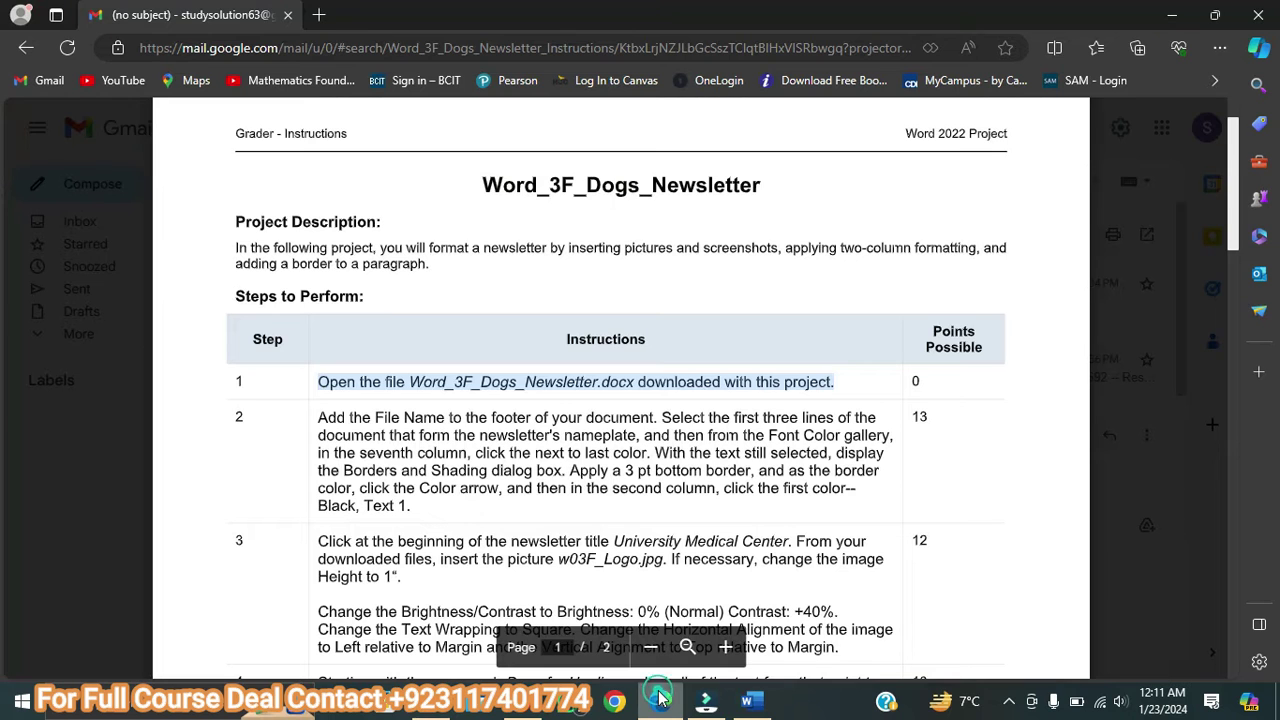
scroll(500, 300, down, 1)
drag(440, 424, 324, 333)
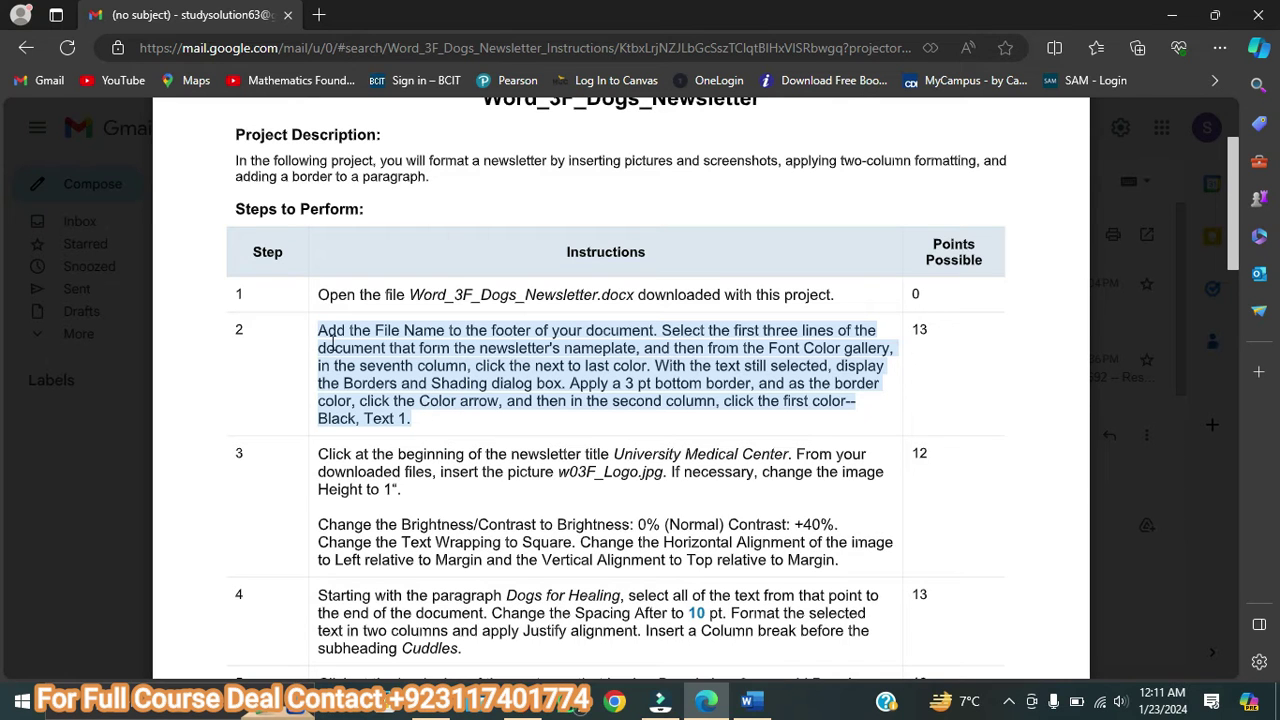
scroll(339, 343, down, 2)
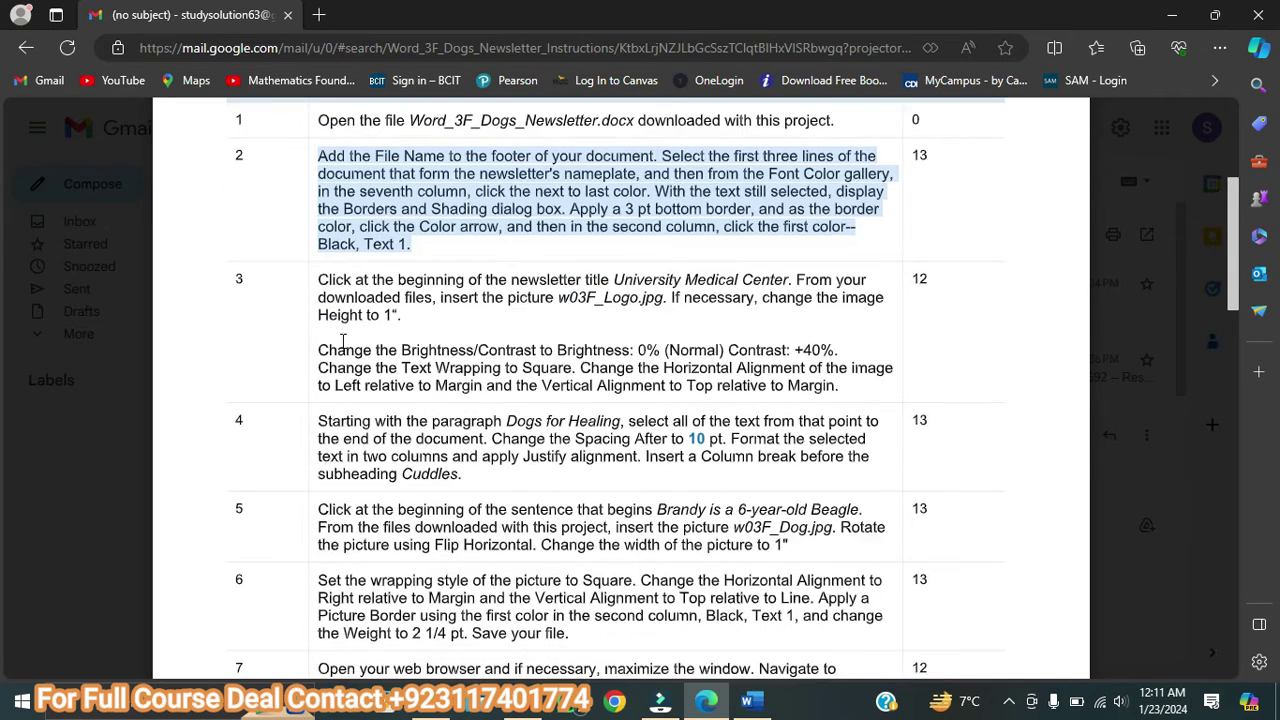
scroll(345, 341, up, 1)
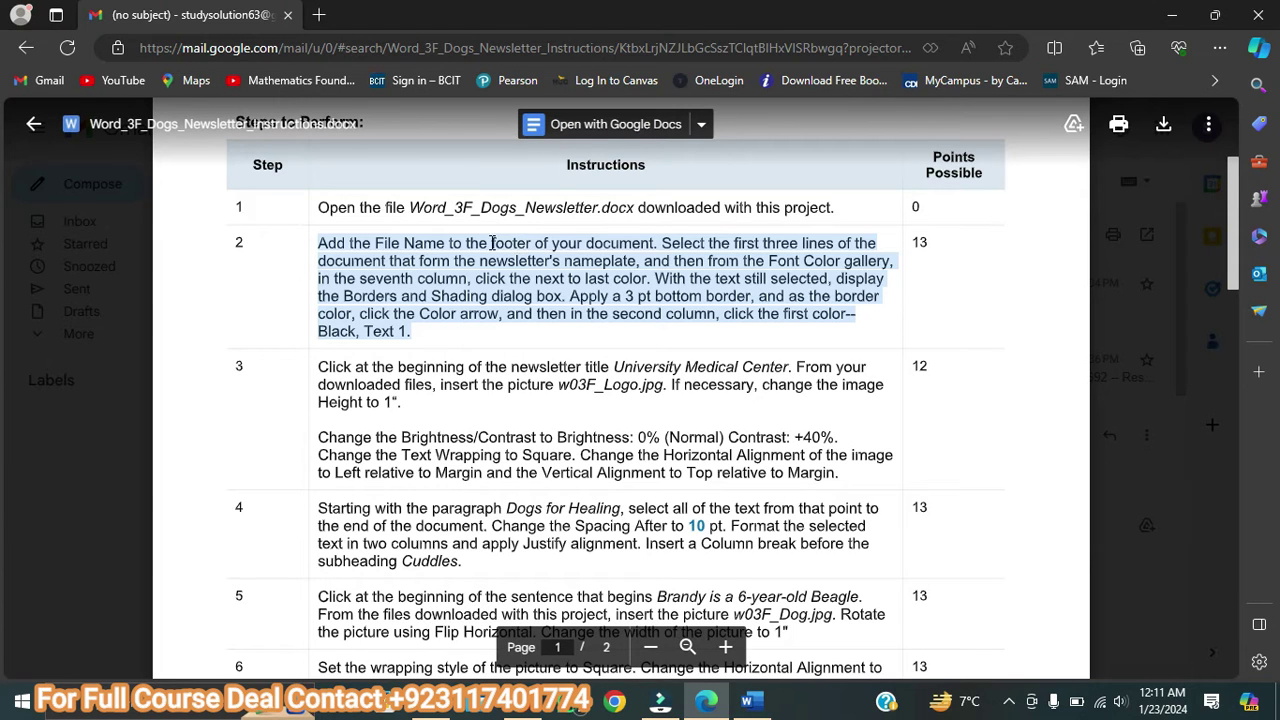
click(747, 700)
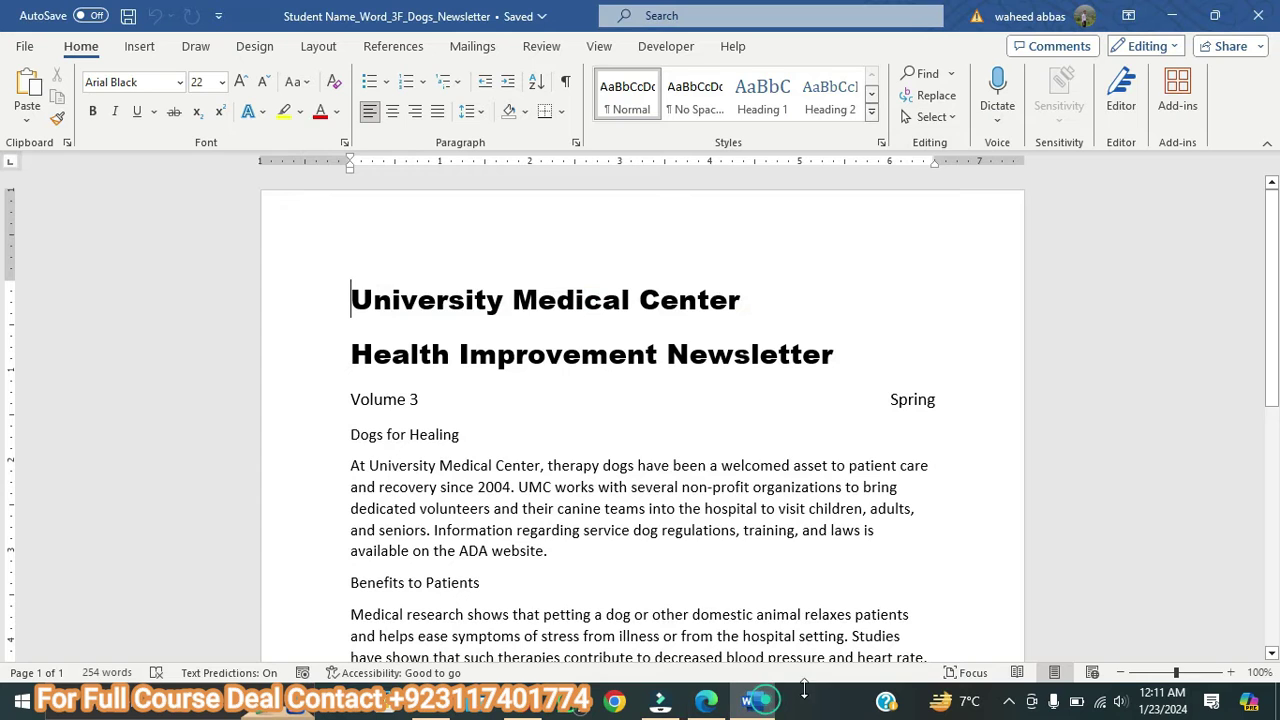
- Insert the File Name field into the newsletter footer and close the footer
click(139, 46)
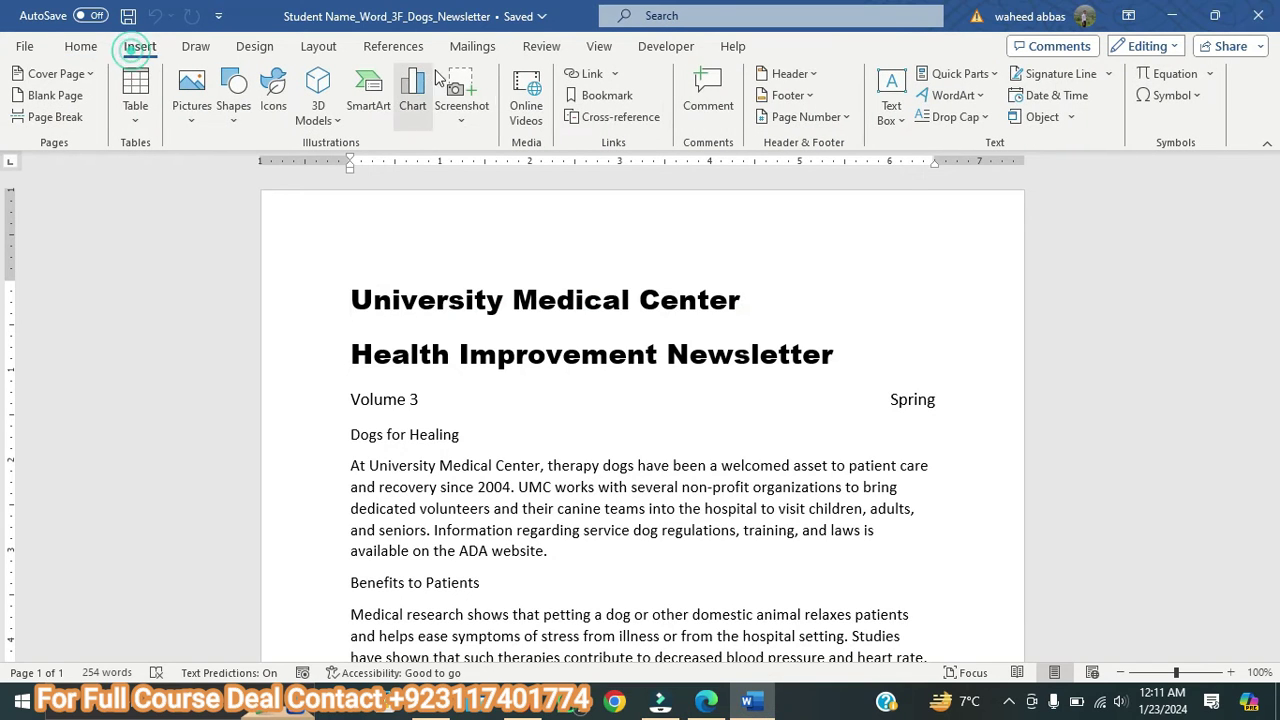
click(810, 97)
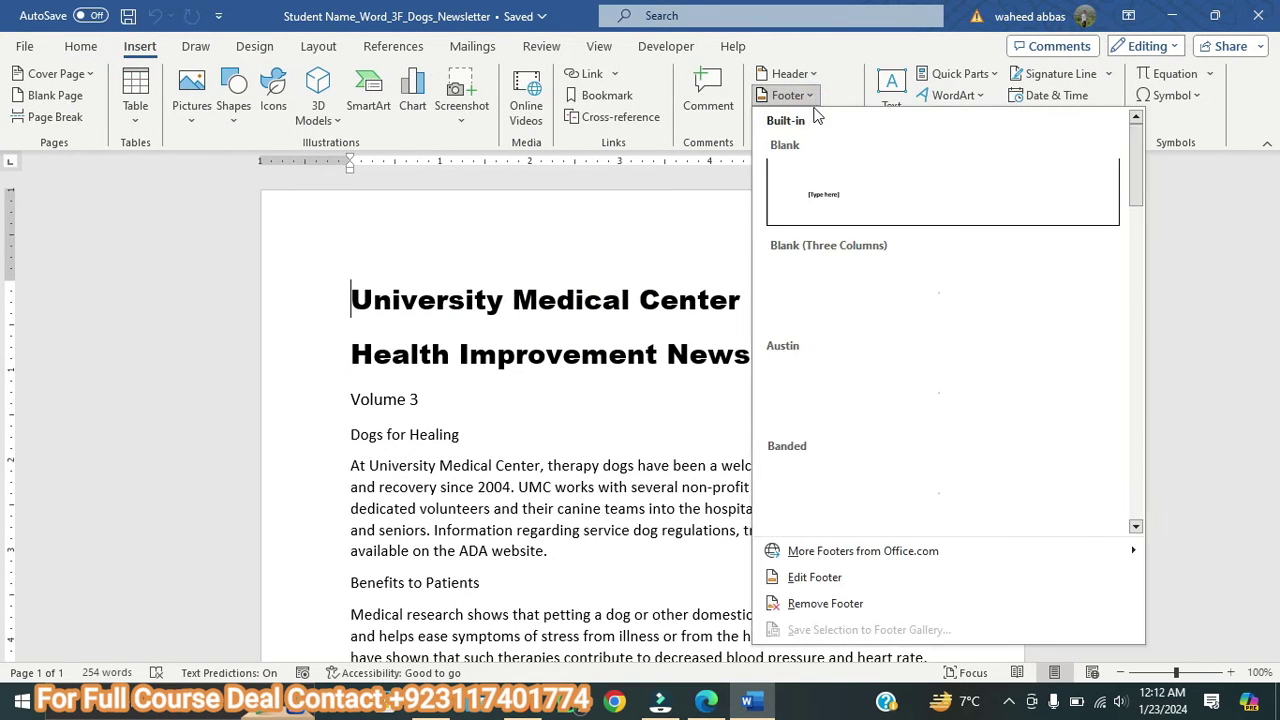
click(810, 577)
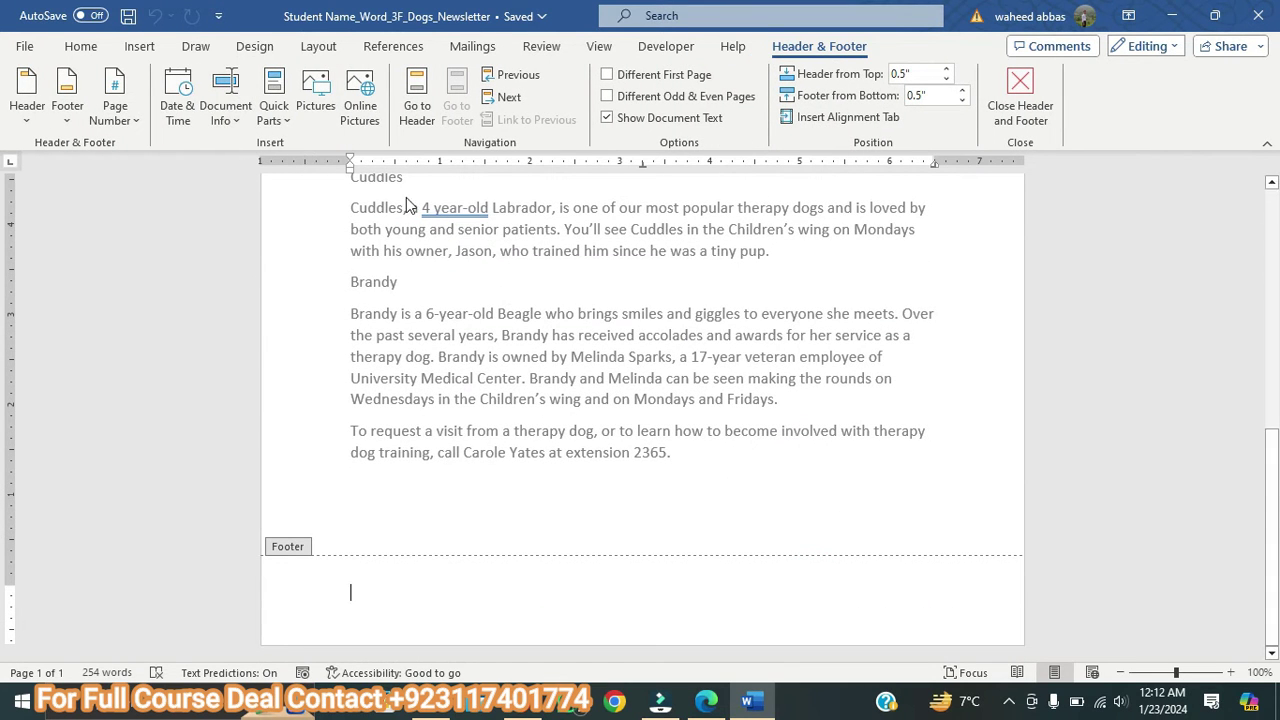
click(228, 120)
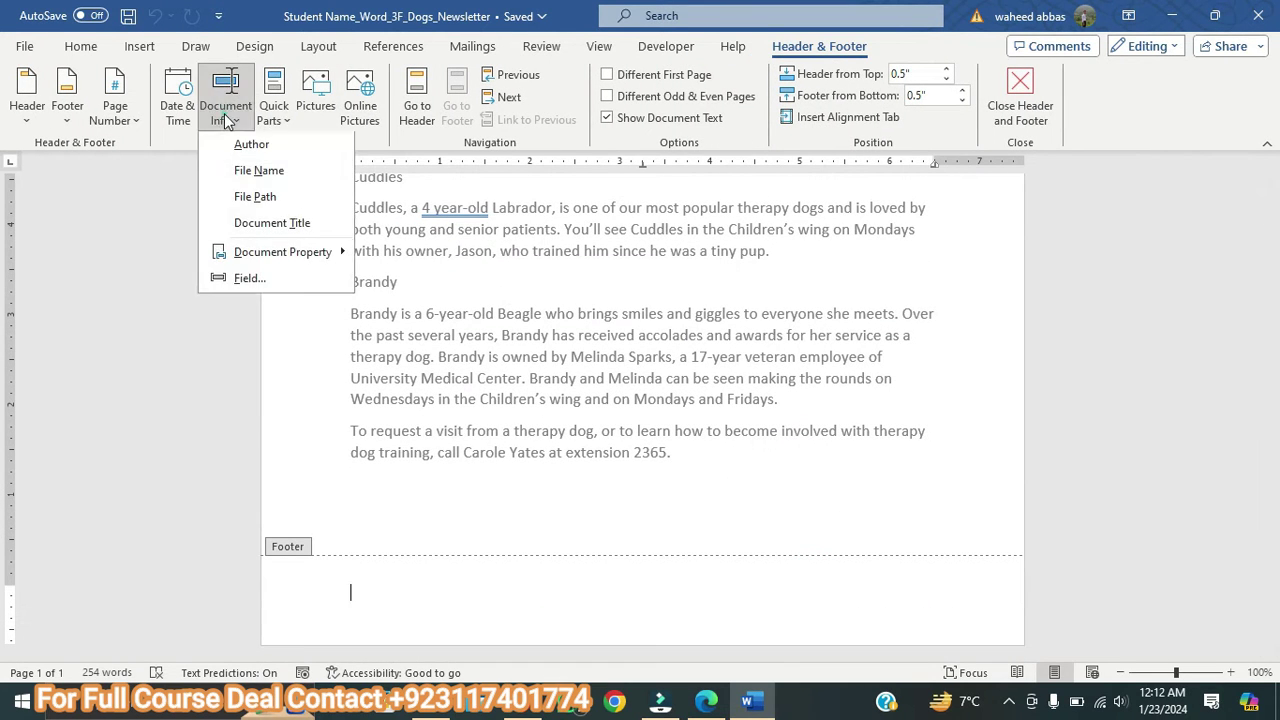
click(256, 174)
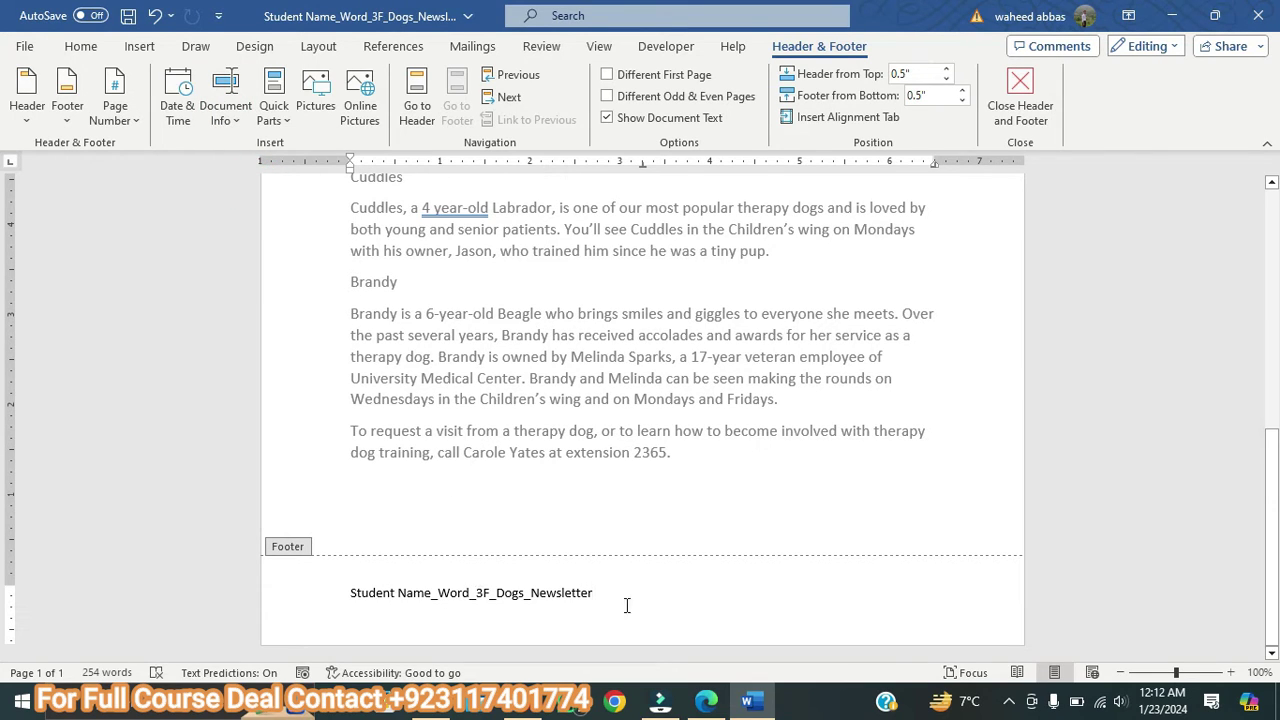
click(712, 692)
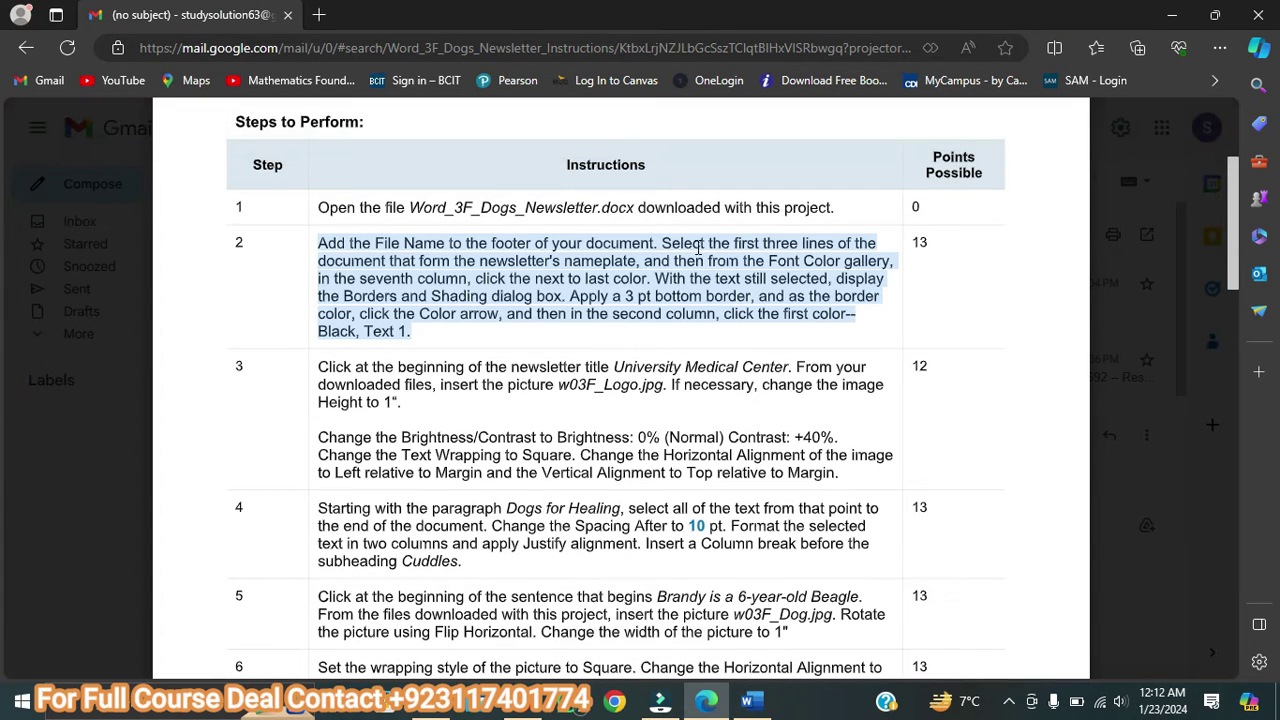
click(752, 700)
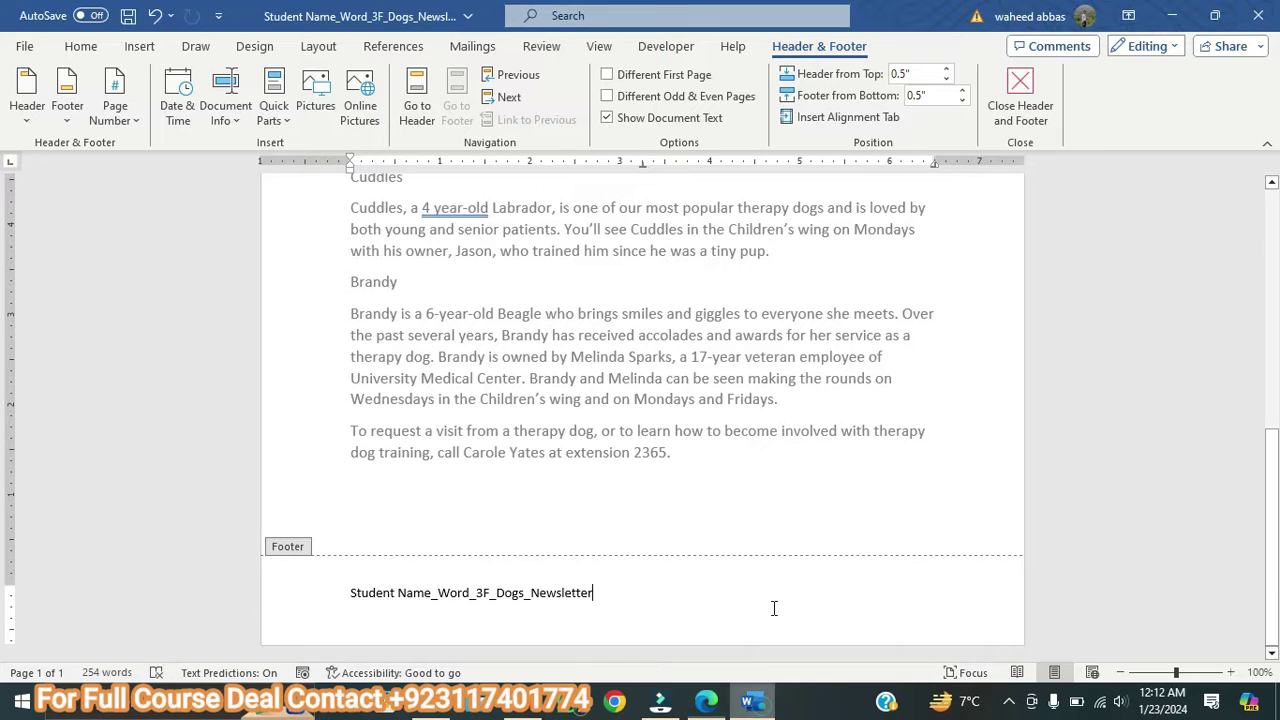
click(1018, 100)
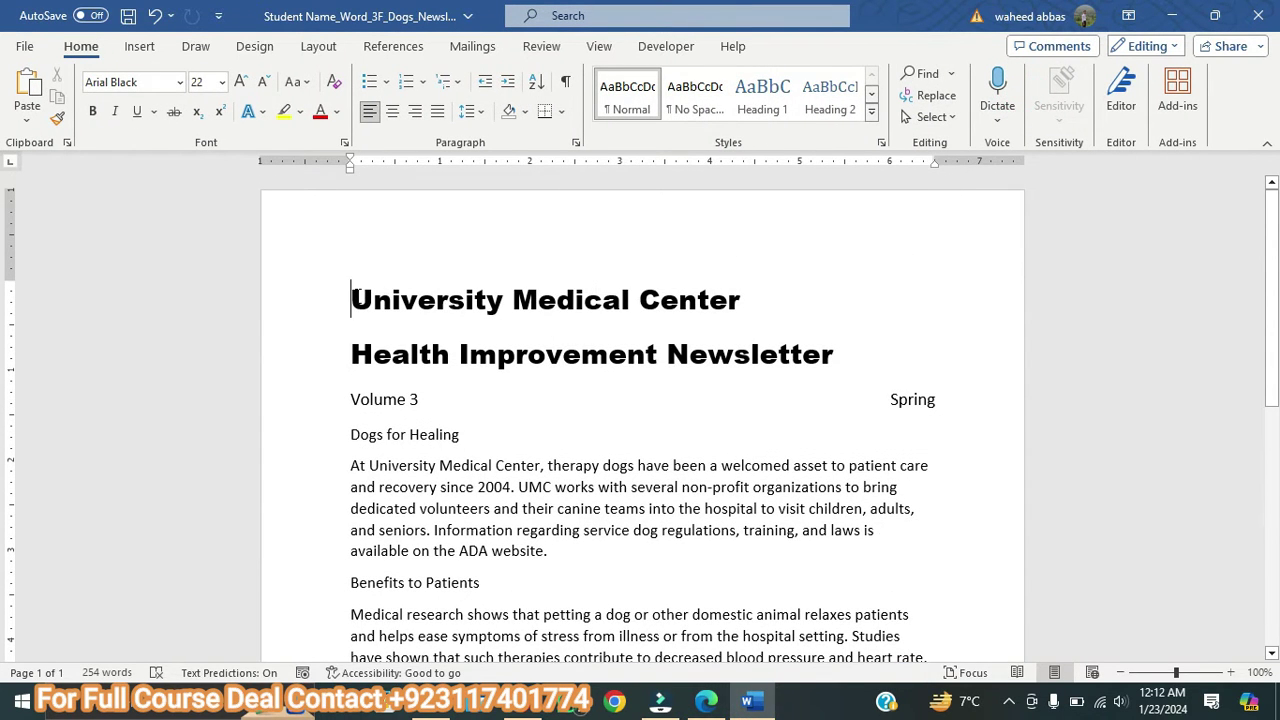
- Color the three nameplate lines Olive Green, Accent 3, Darker 25%
mouse_move(350, 294)
mouse_down()
mouse_move(835, 409)
mouse_move(940, 405)
mouse_up()
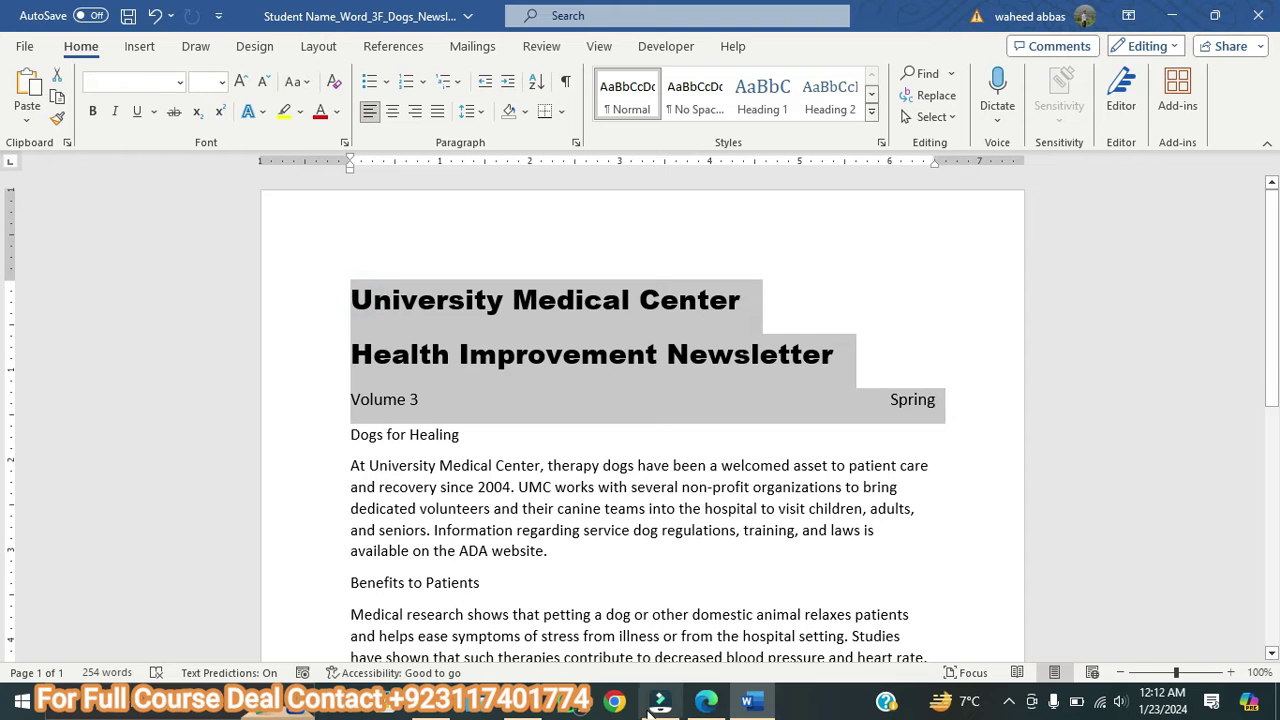
click(707, 700)
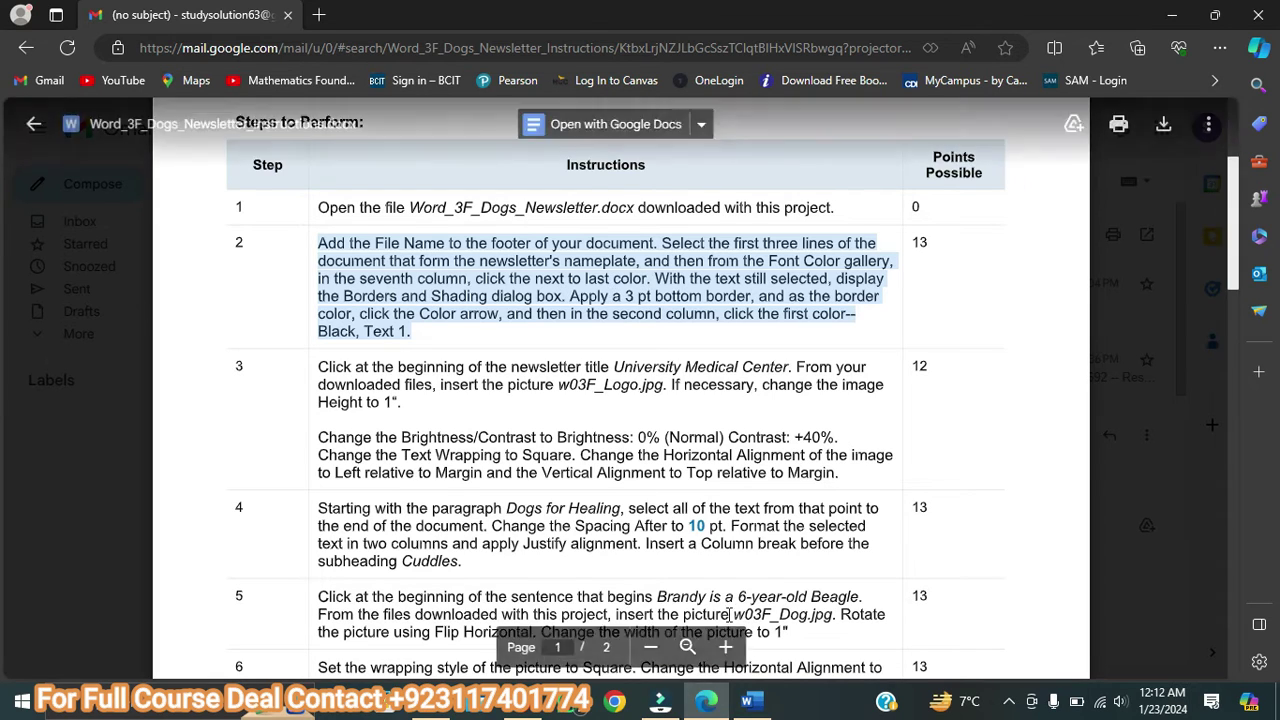
click(752, 700)
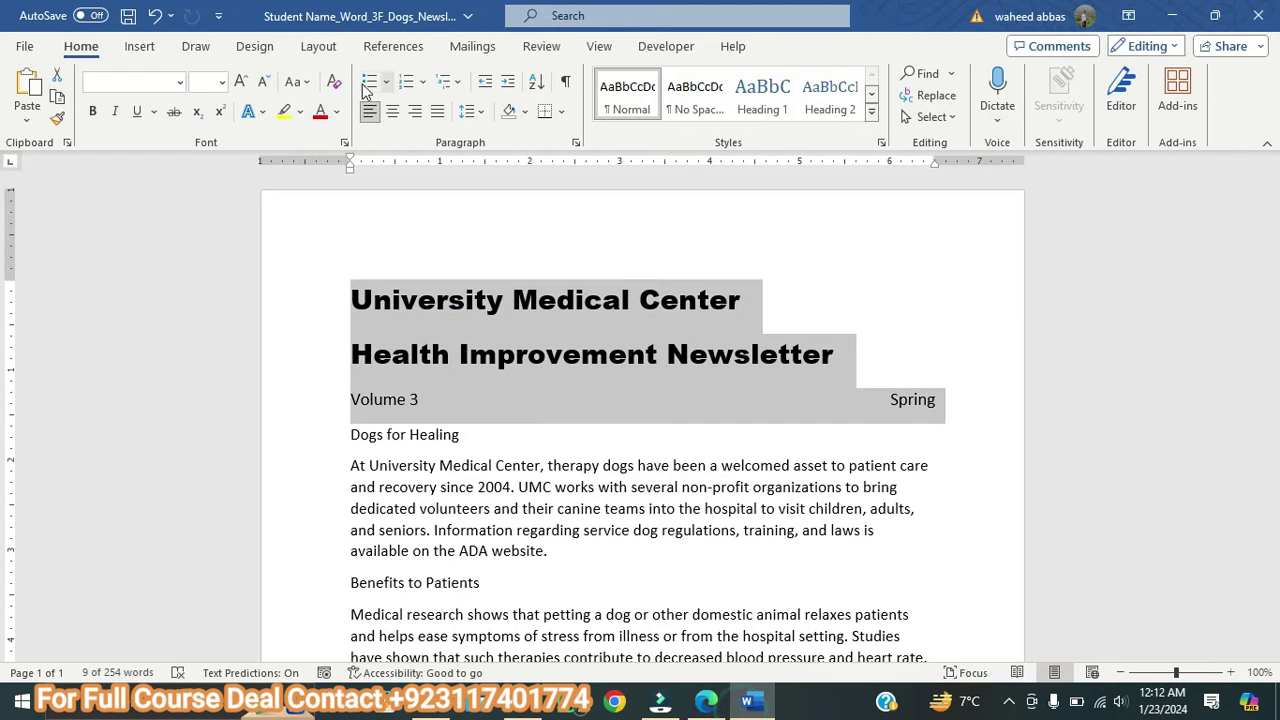
click(335, 111)
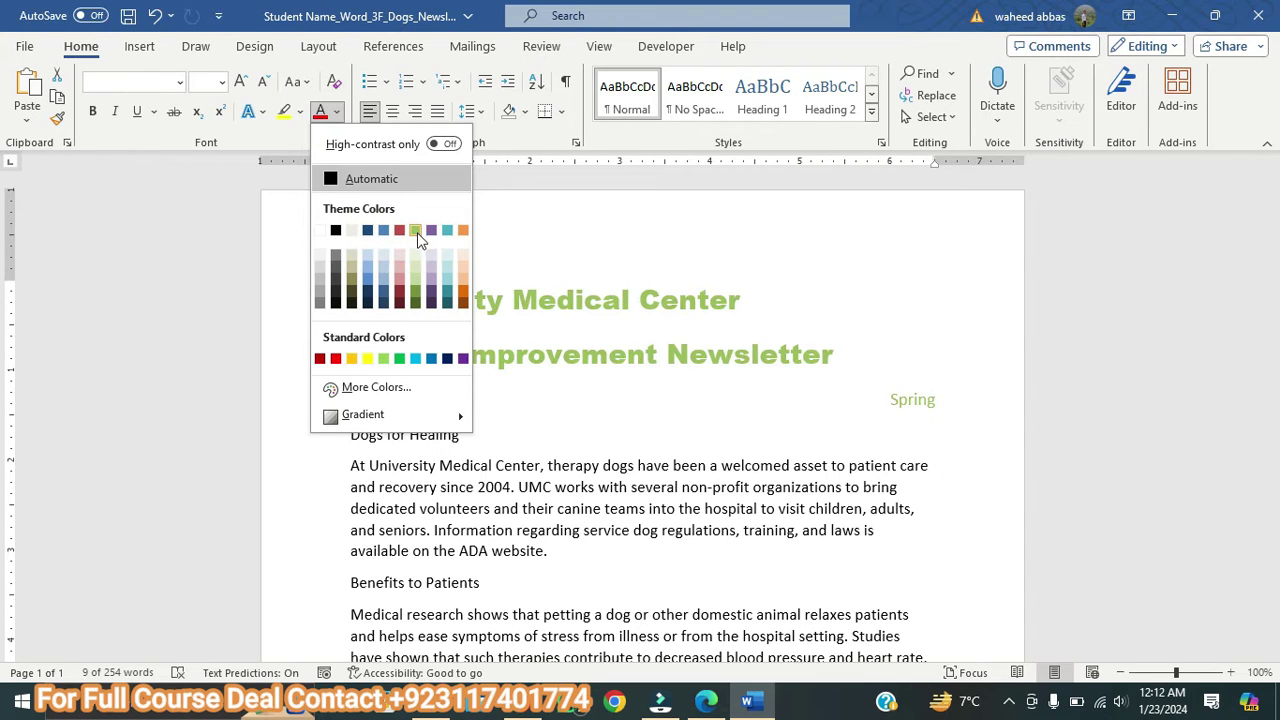
click(415, 297)
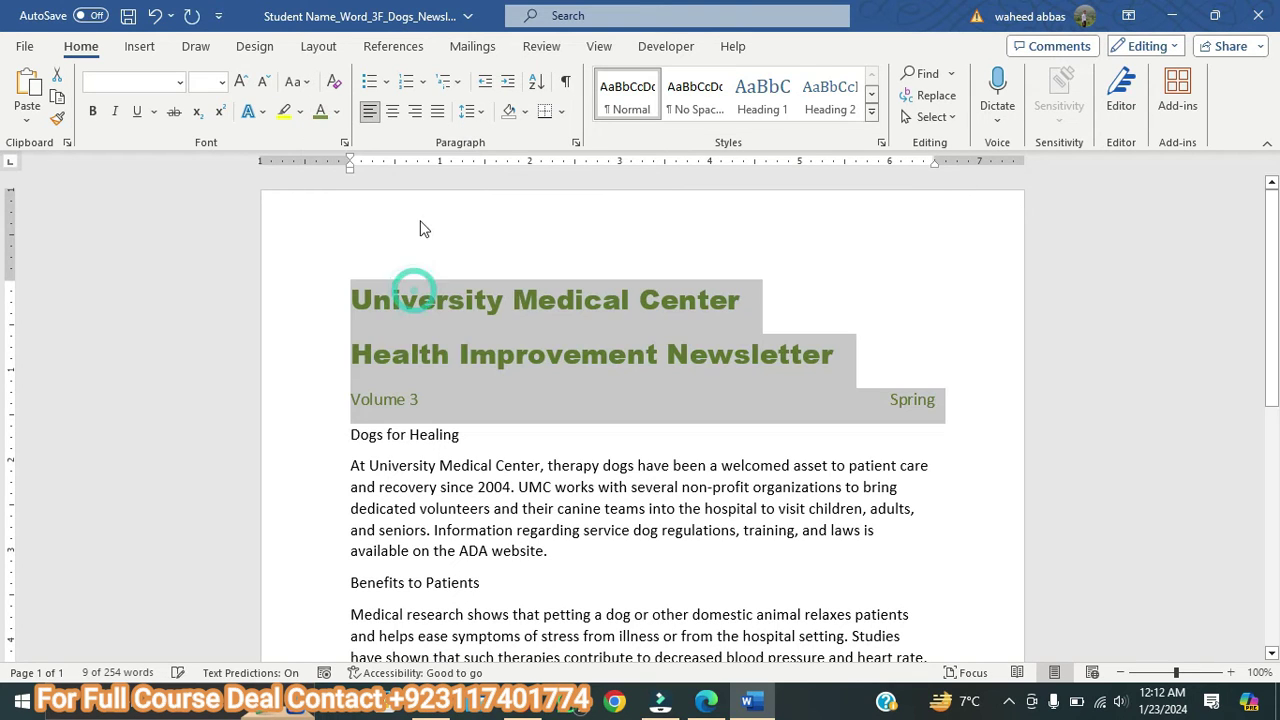
click(718, 703)
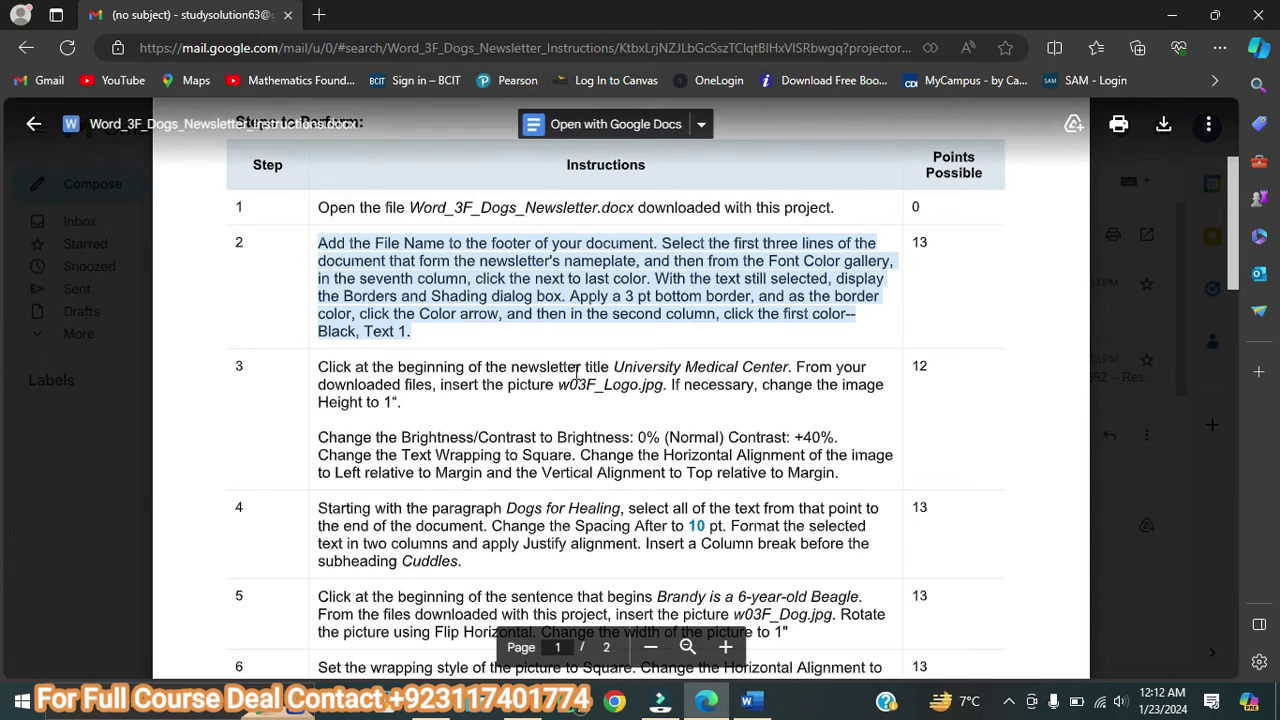
- In Borders and Shading for the nameplate line, set the border width to 3 pt
click(752, 700)
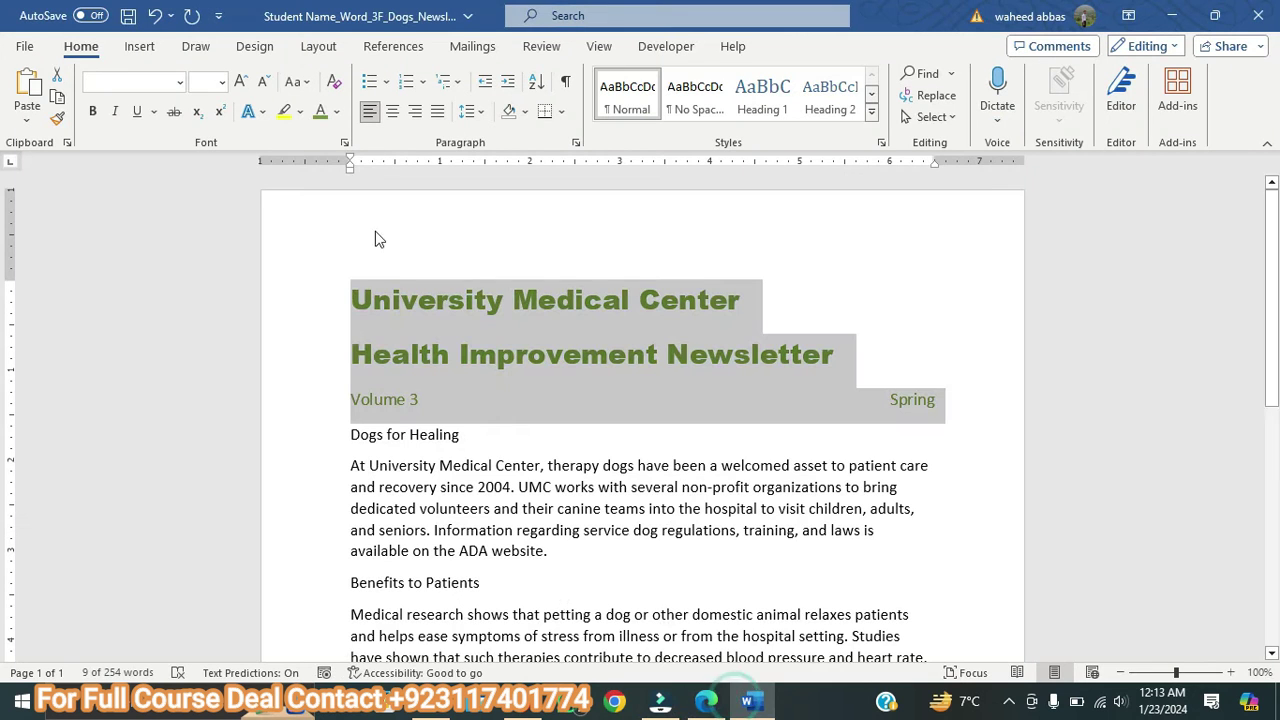
click(562, 111)
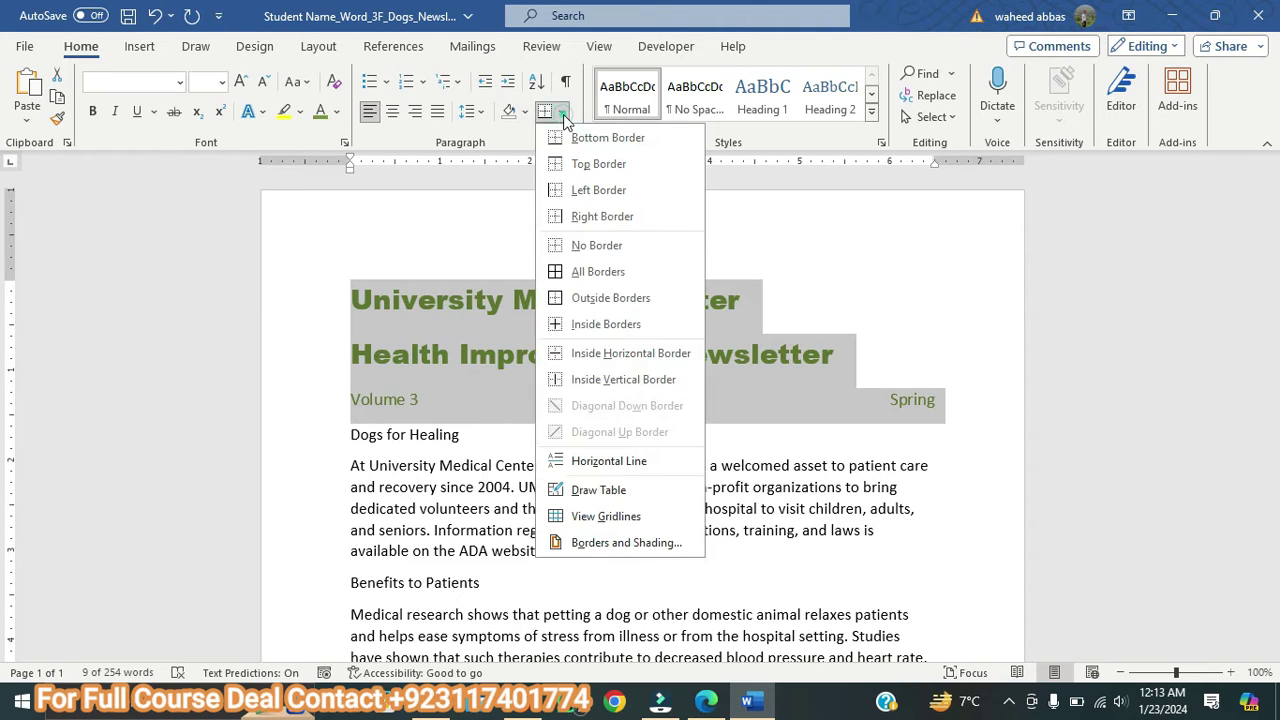
click(592, 540)
click(624, 411)
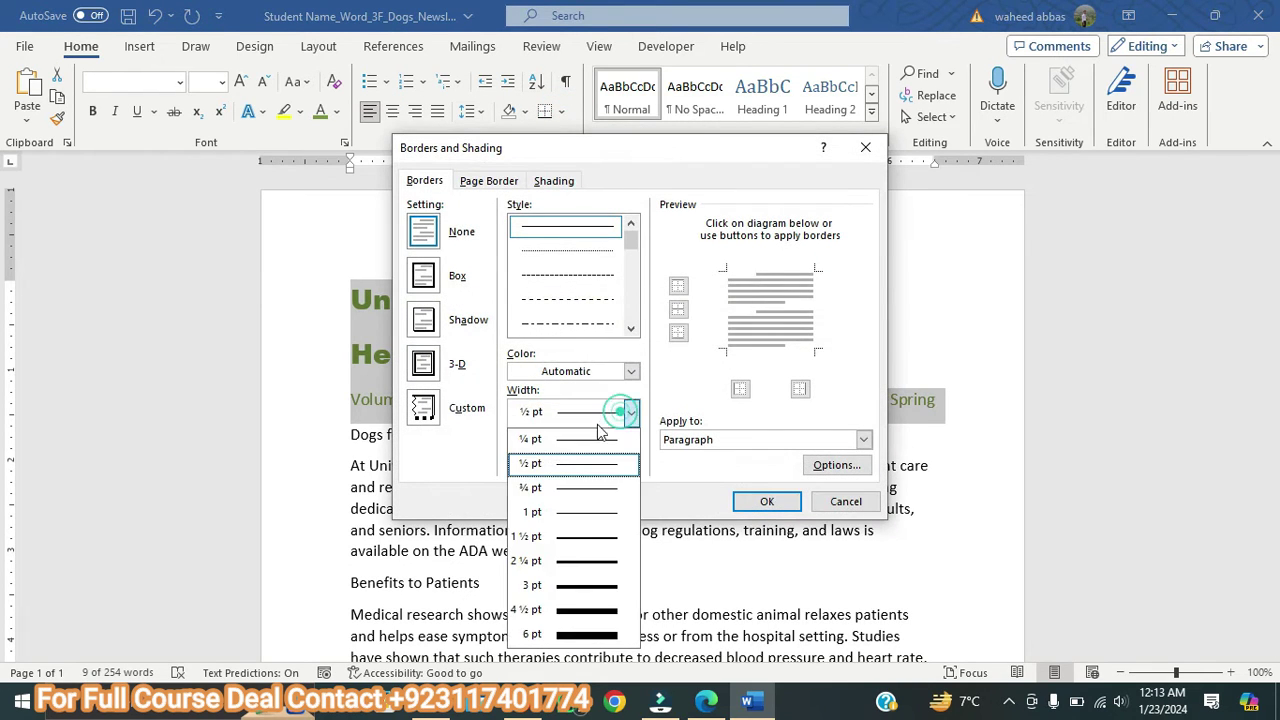
click(560, 585)
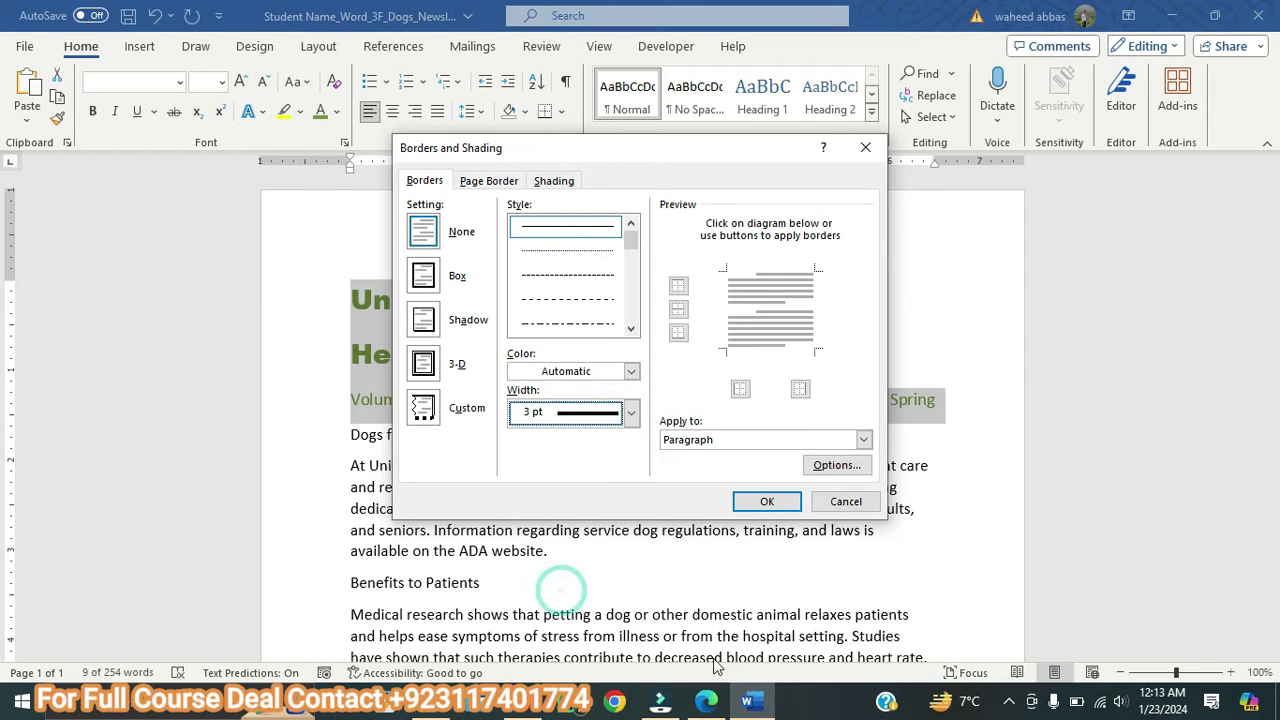
click(706, 701)
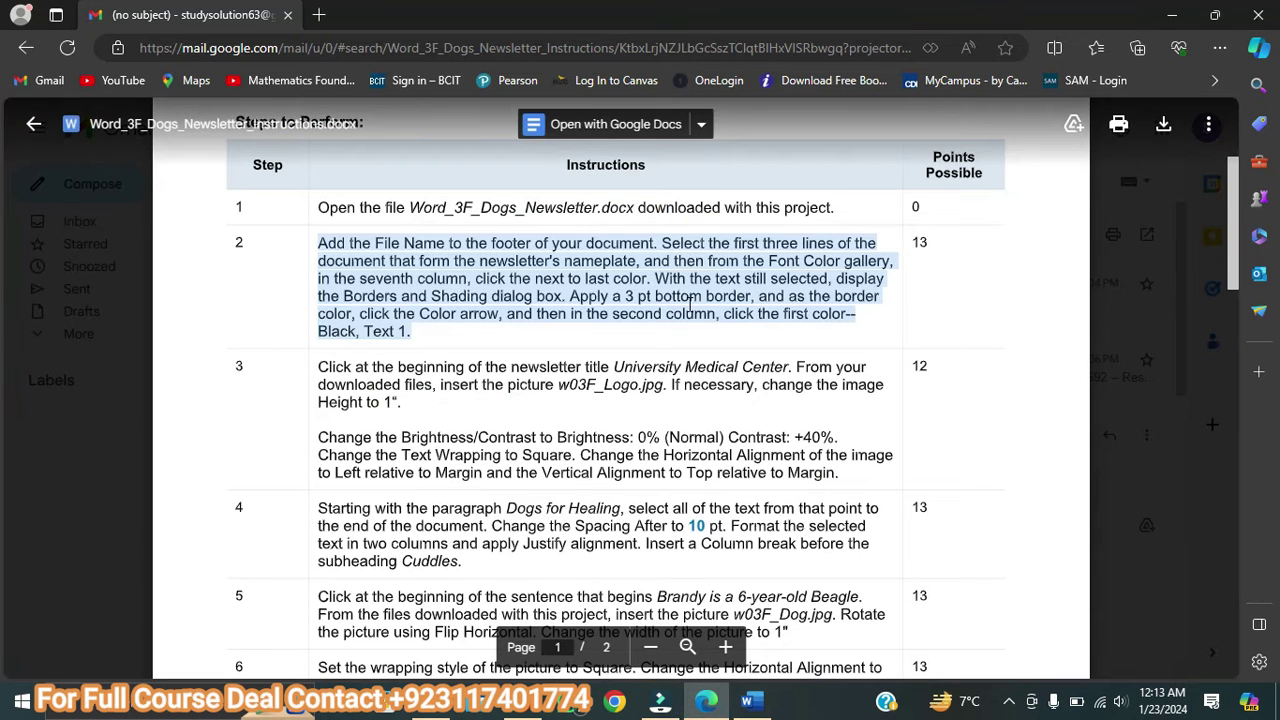
click(747, 701)
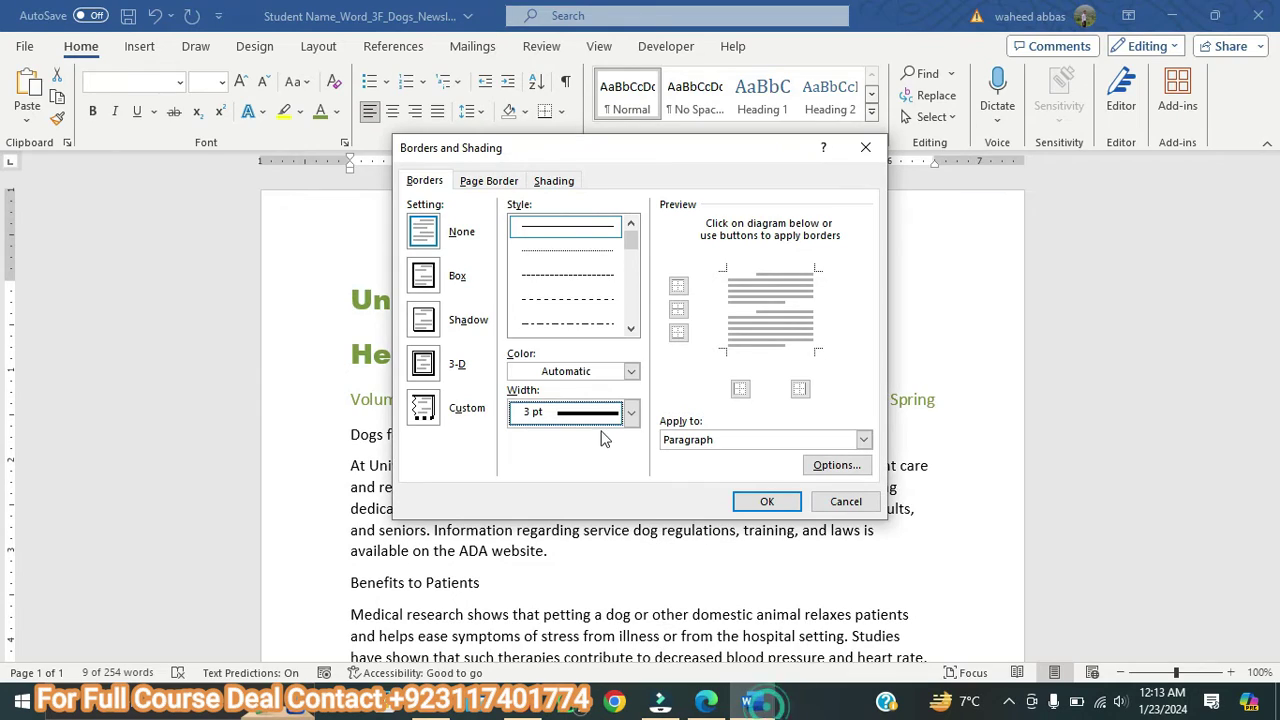
- Make the 3 pt border Black, Text 1 and apply it to the bottom edge only
click(631, 371)
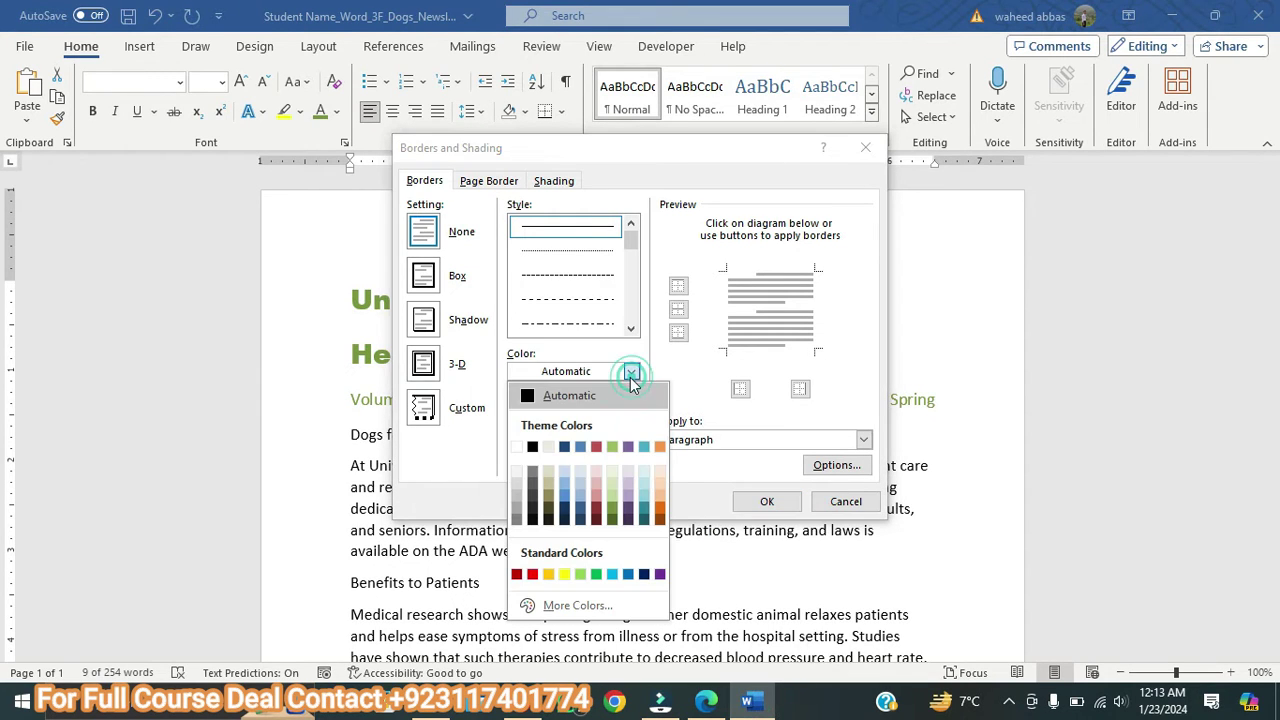
click(532, 447)
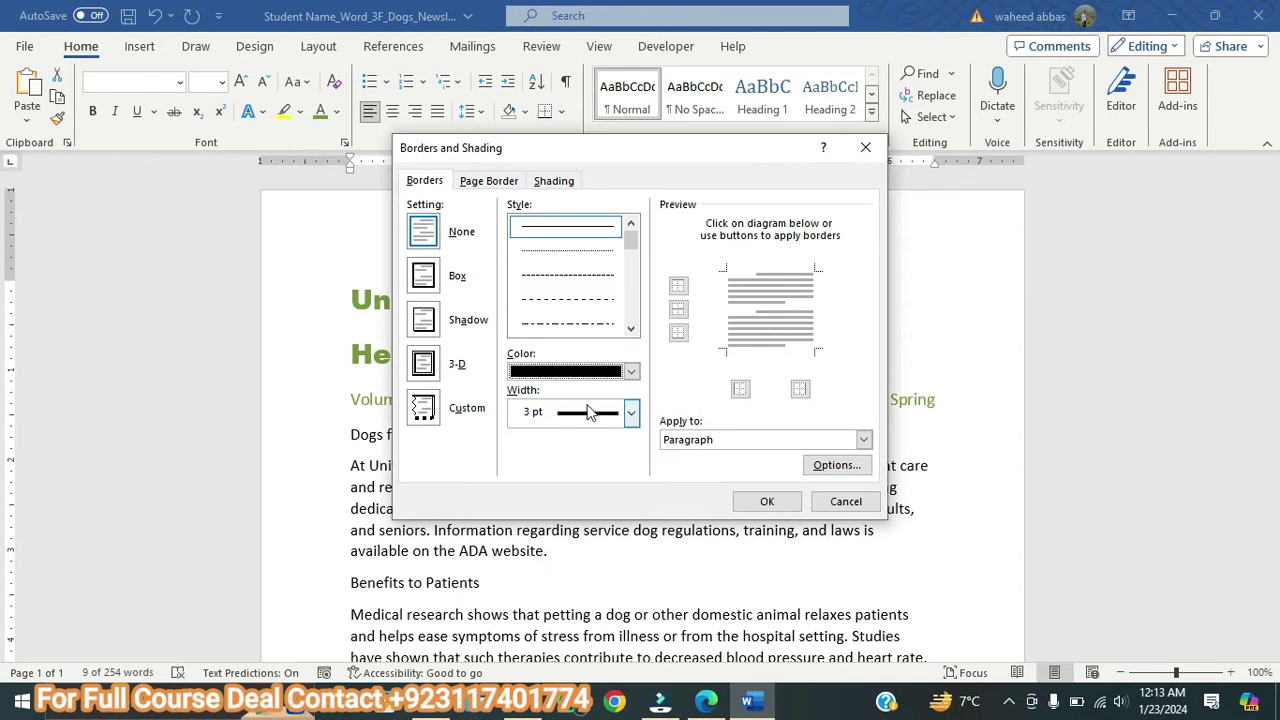
click(632, 412)
click(576, 585)
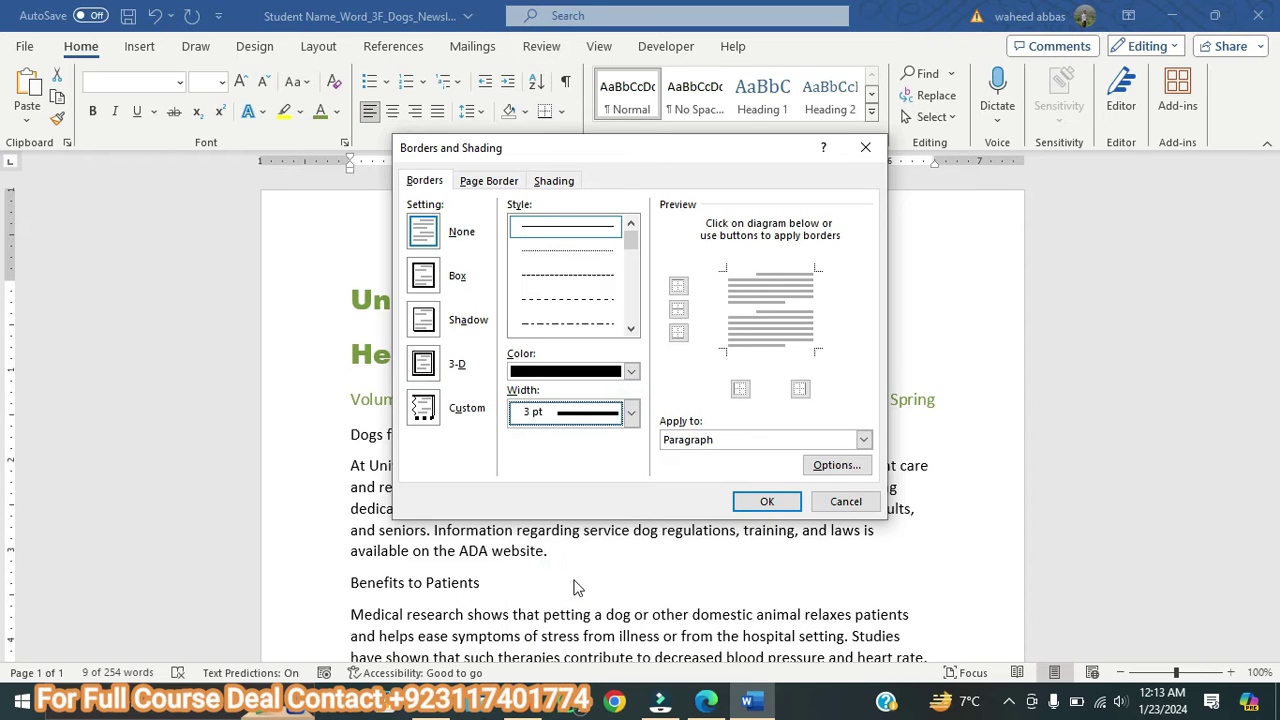
click(677, 334)
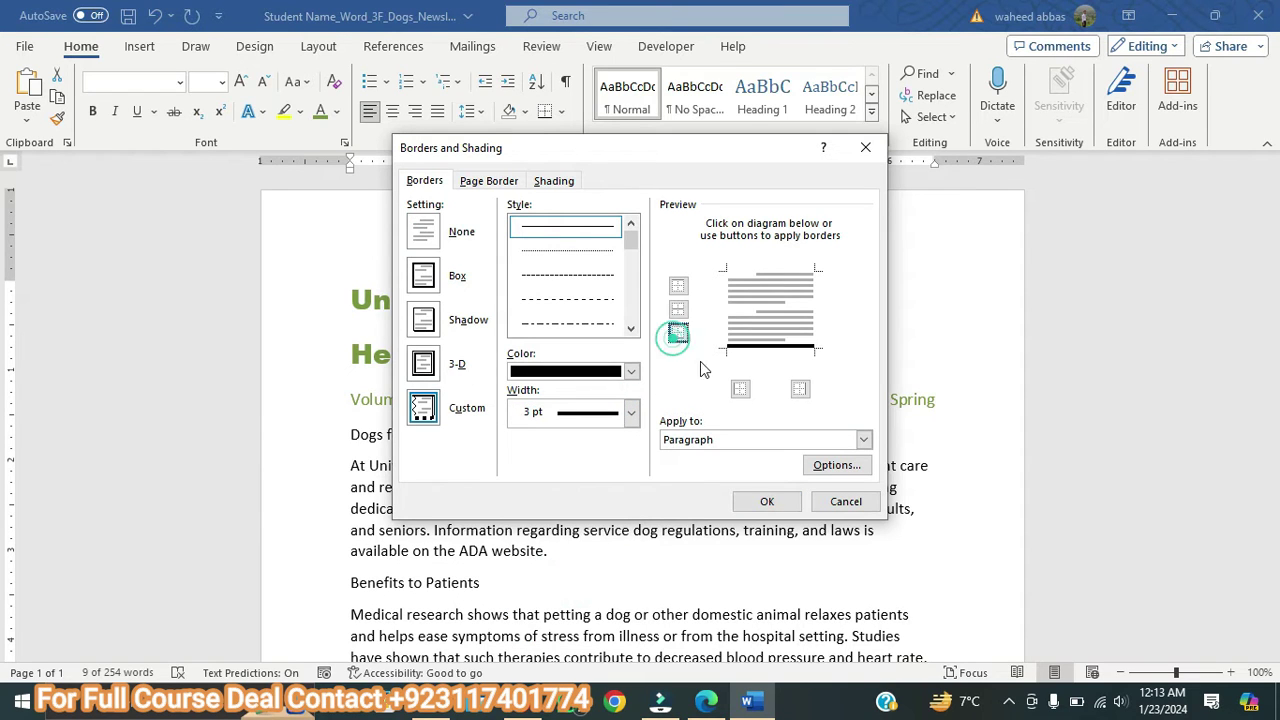
click(766, 501)
click(703, 705)
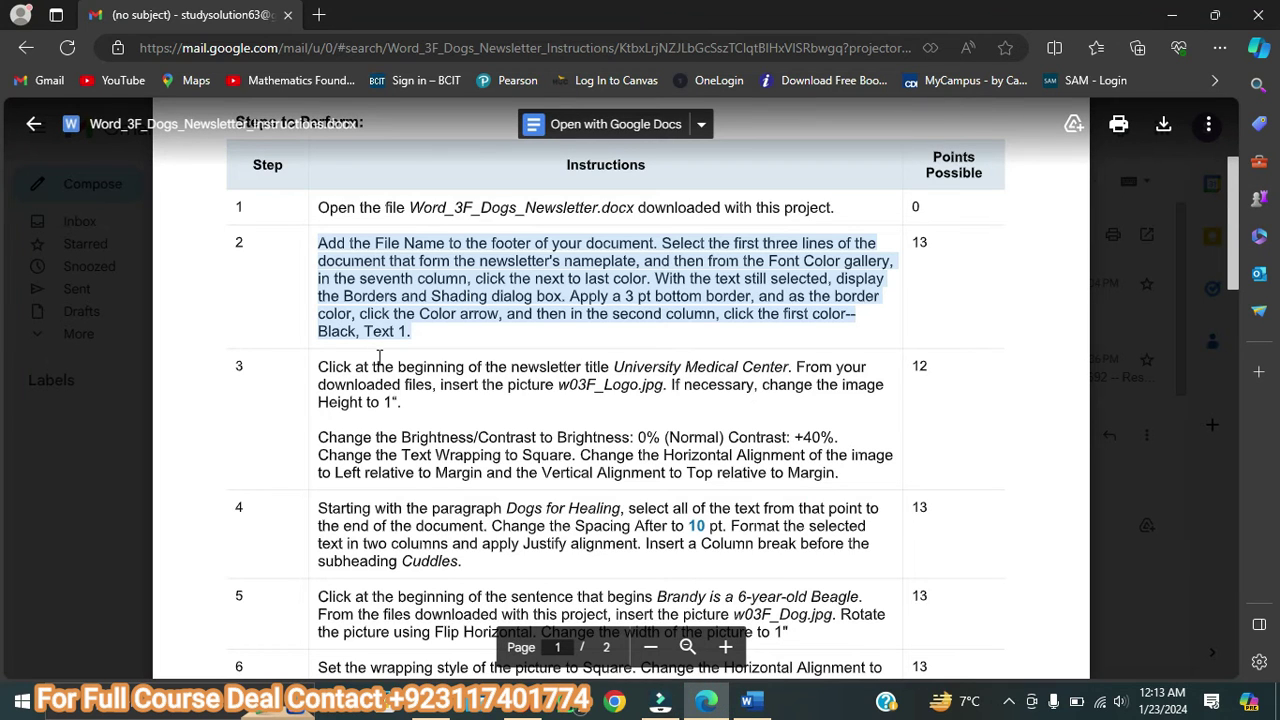
- Highlight step 3: insert w03F_Logo.jpg at 1" height, Contrast +40%, Square wrapping, aligned to margin
scroll(379, 357, down, 2)
drag(848, 400, 325, 281)
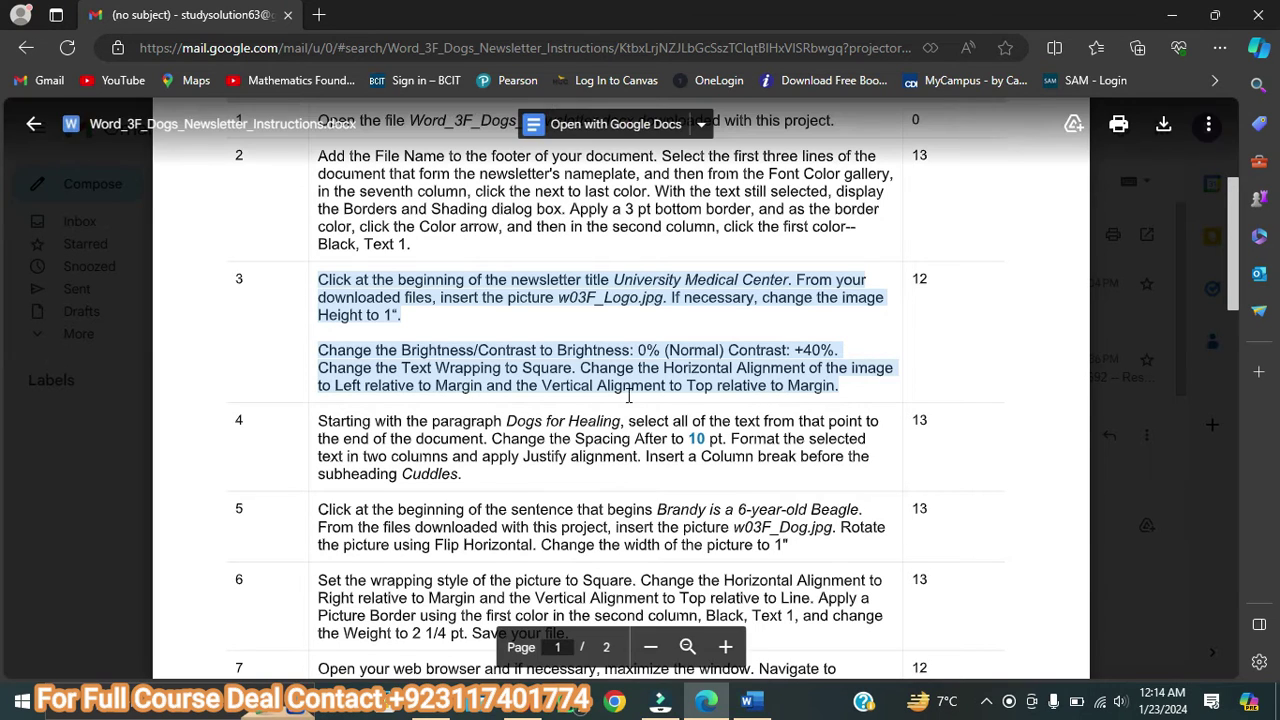
click(768, 705)
- Place the insertion point before 'University' in the nameplate
click(352, 306)
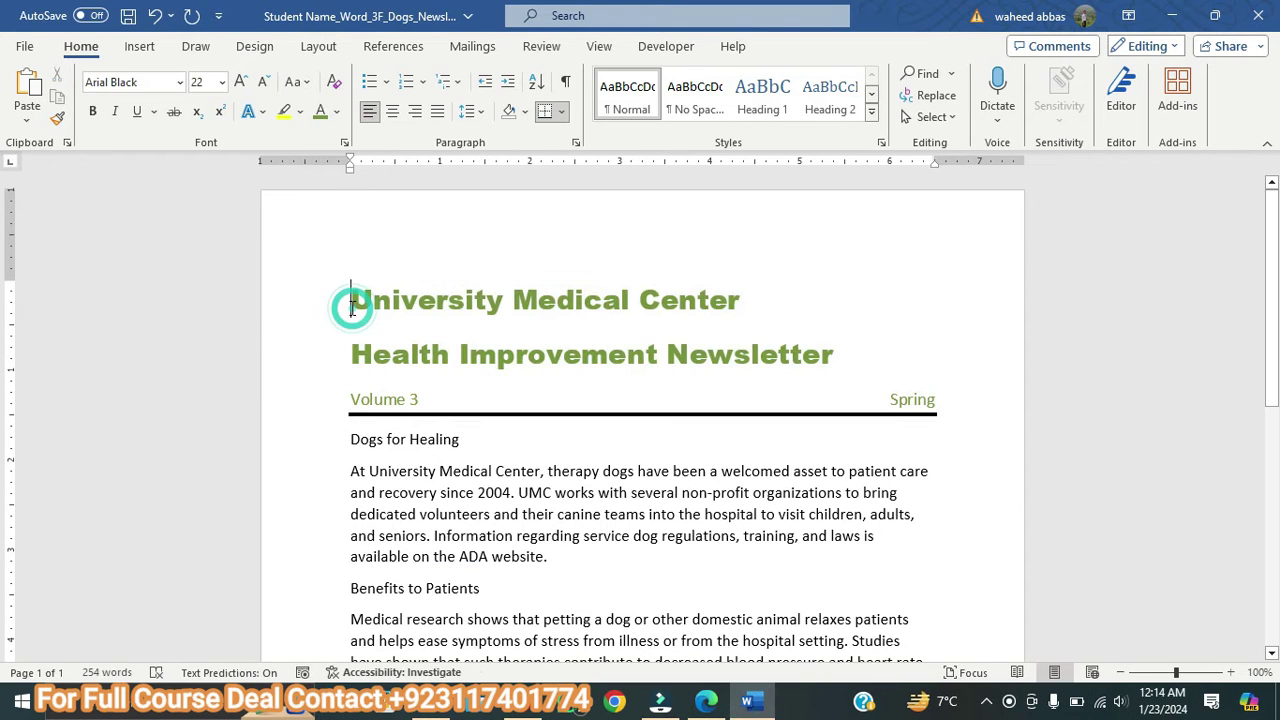
click(706, 701)
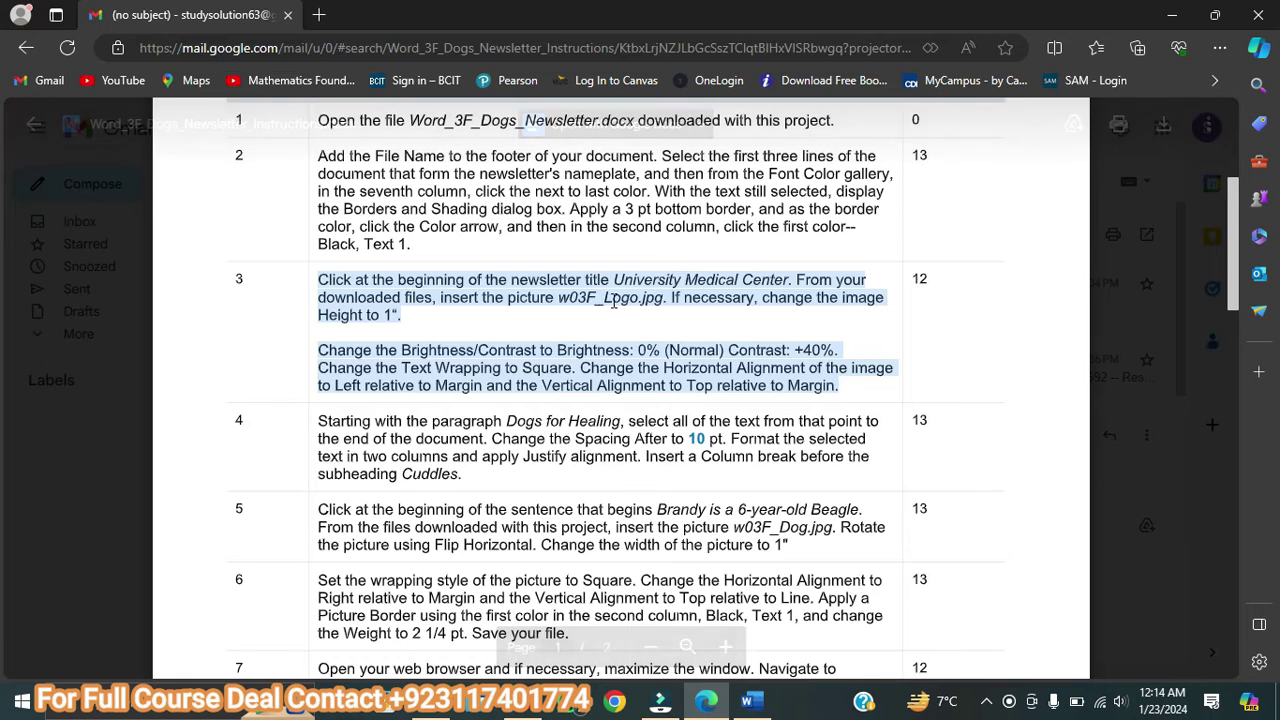
click(752, 701)
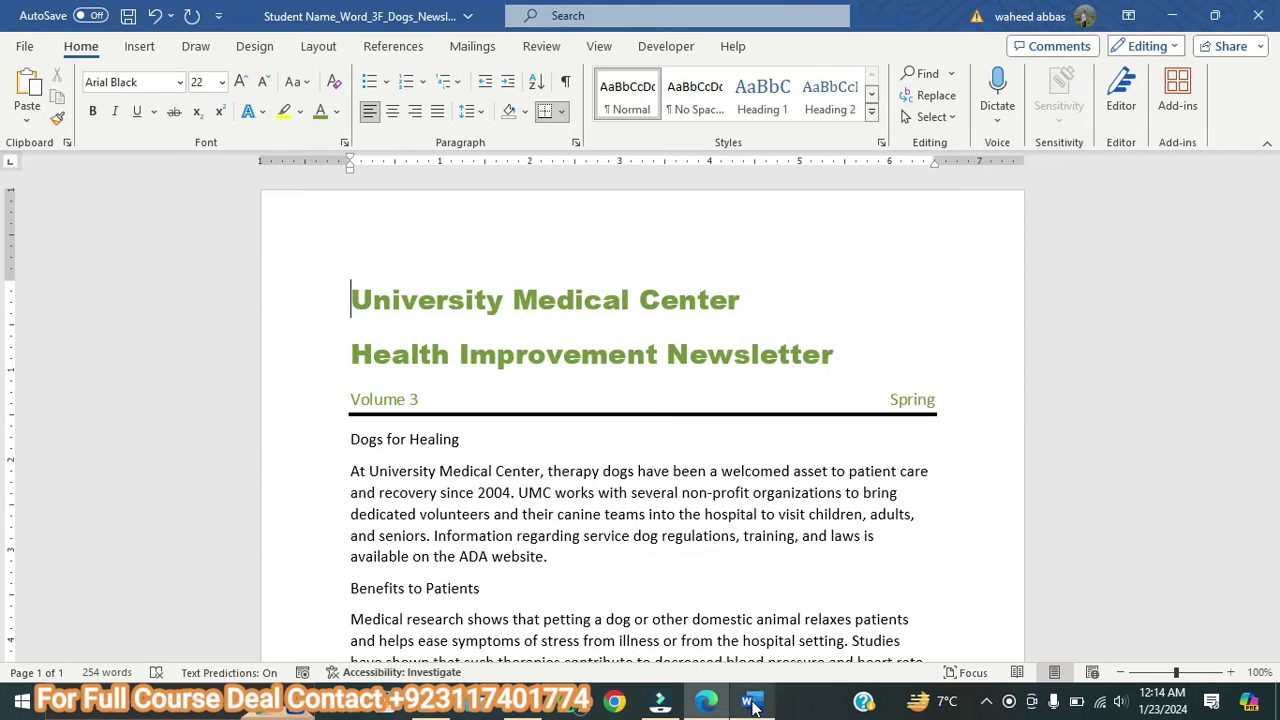
- Insert the w03F_Logo picture from the E: drive's Word_3F_Dogs_Newsletter folder
click(139, 46)
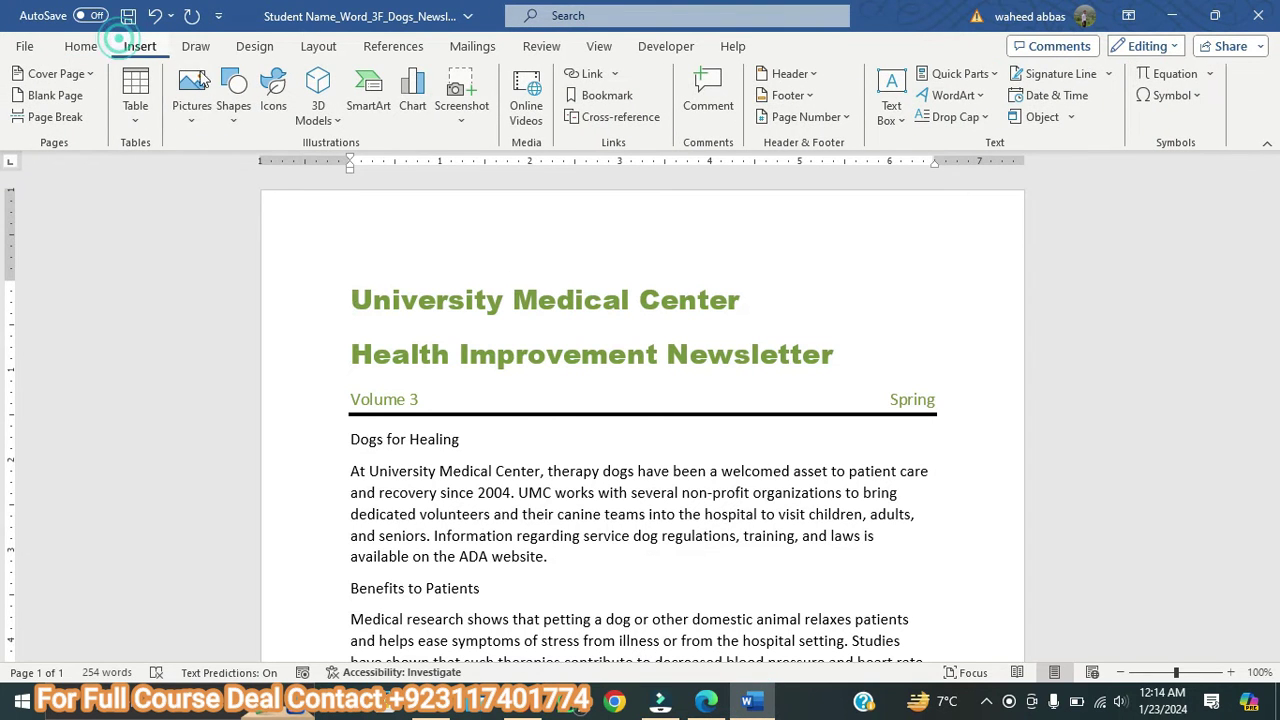
click(196, 118)
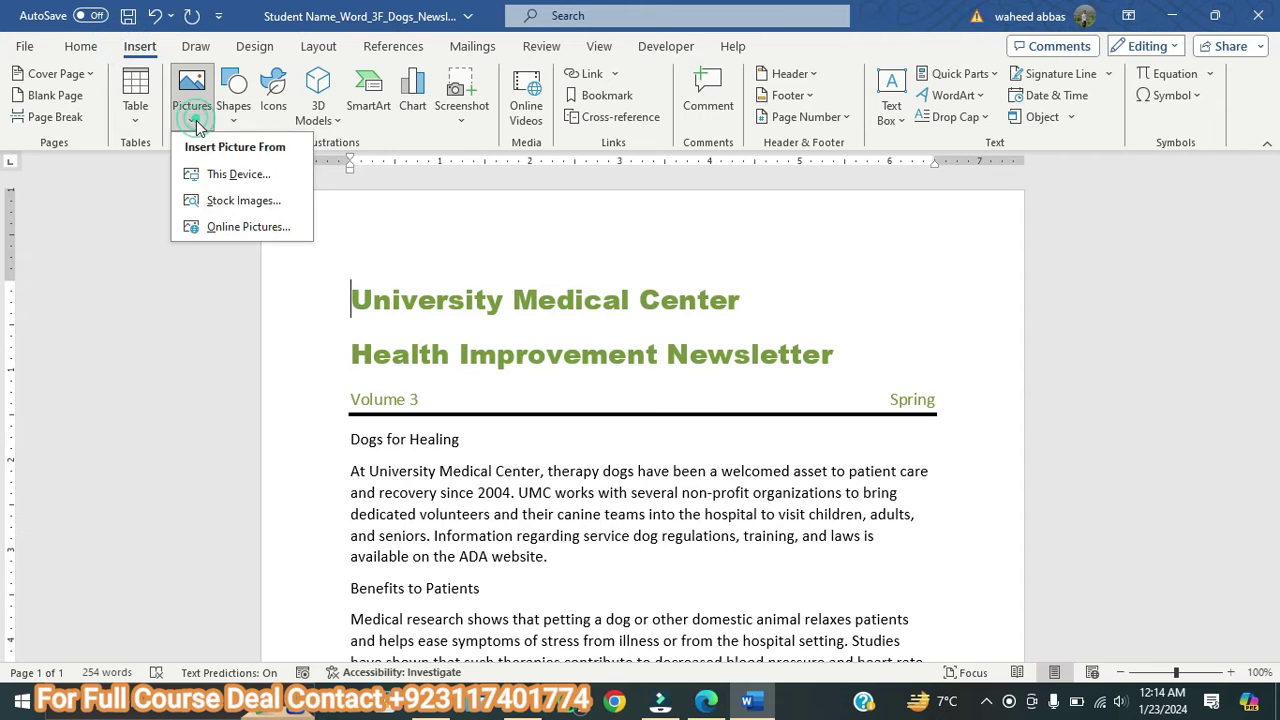
click(208, 178)
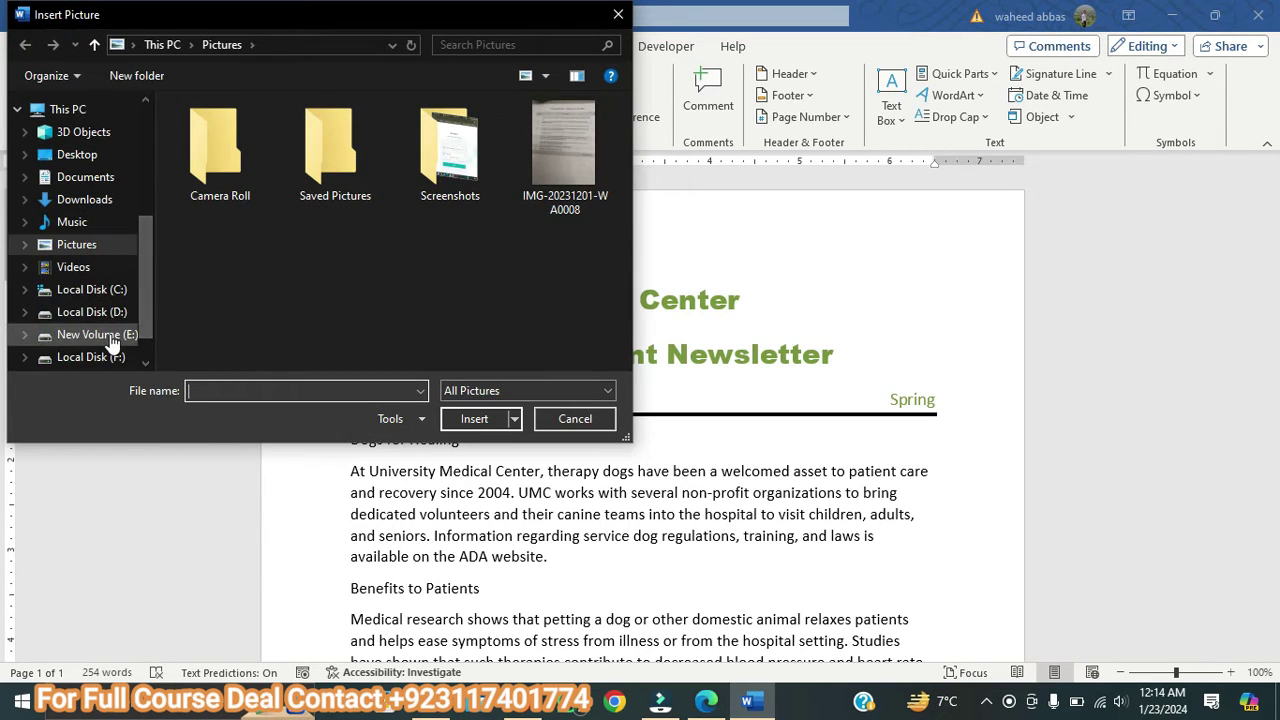
click(111, 338)
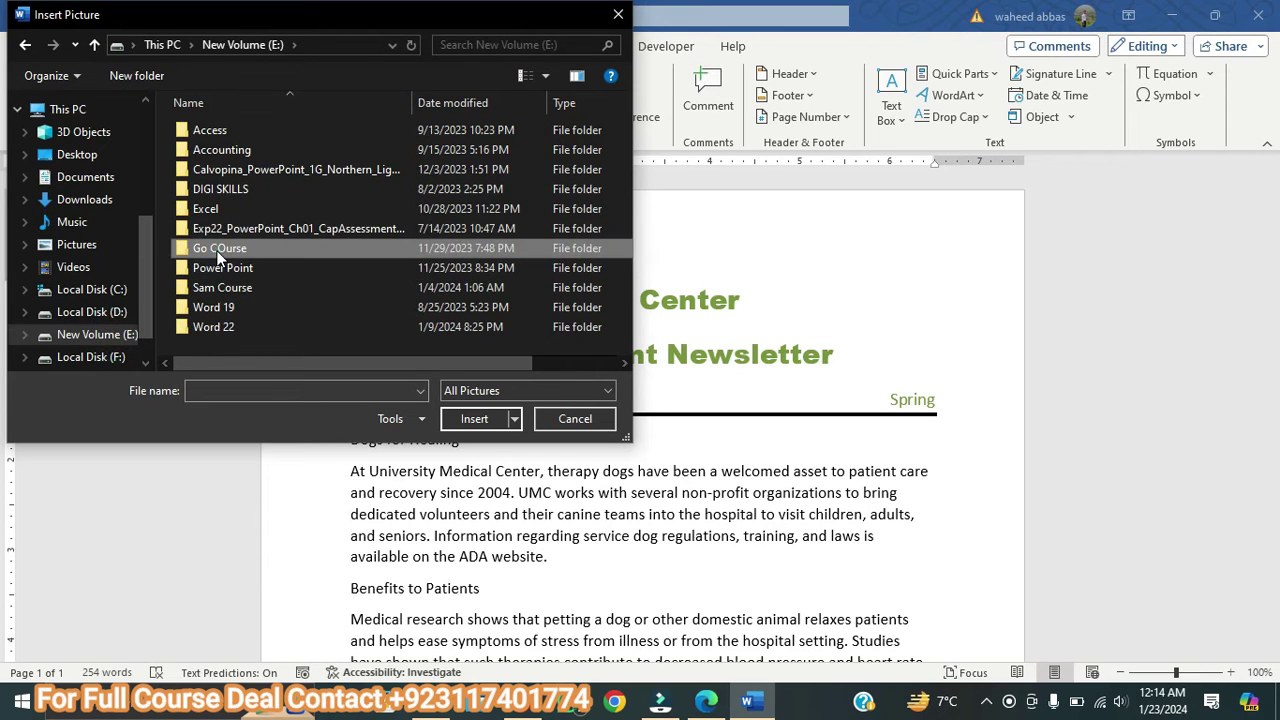
double_click(217, 256)
double_click(213, 171)
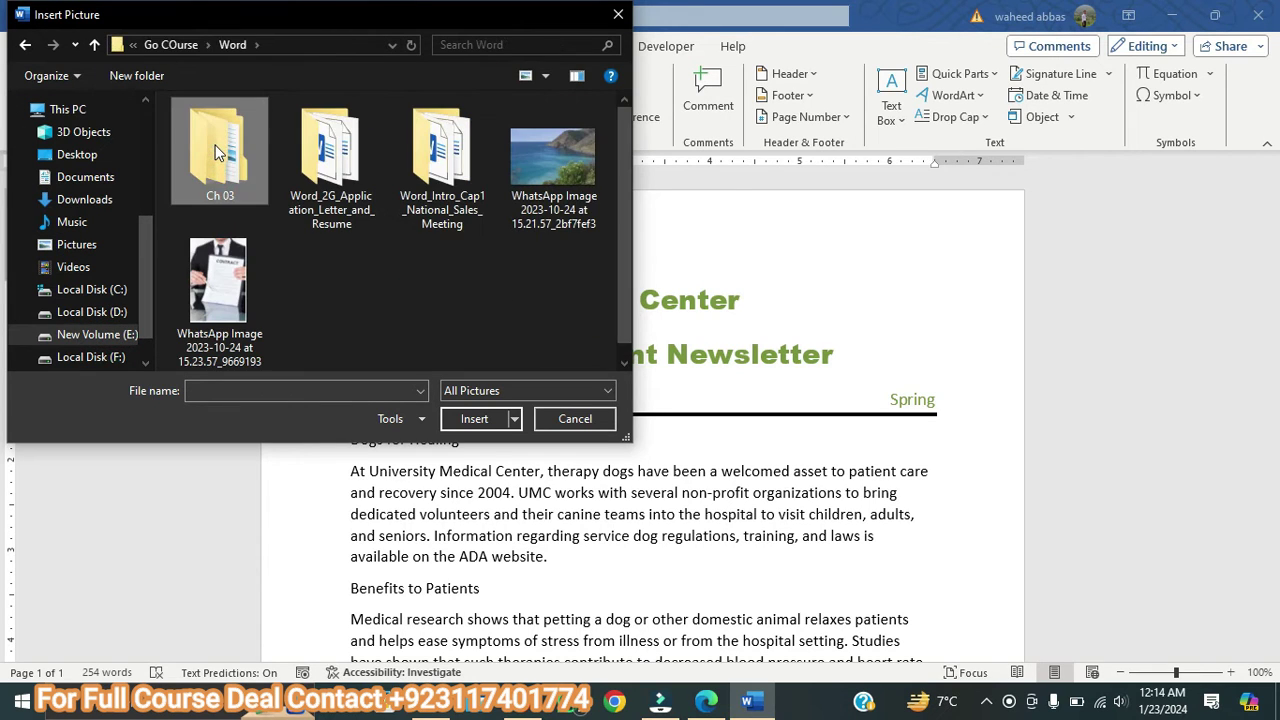
double_click(215, 152)
double_click(215, 131)
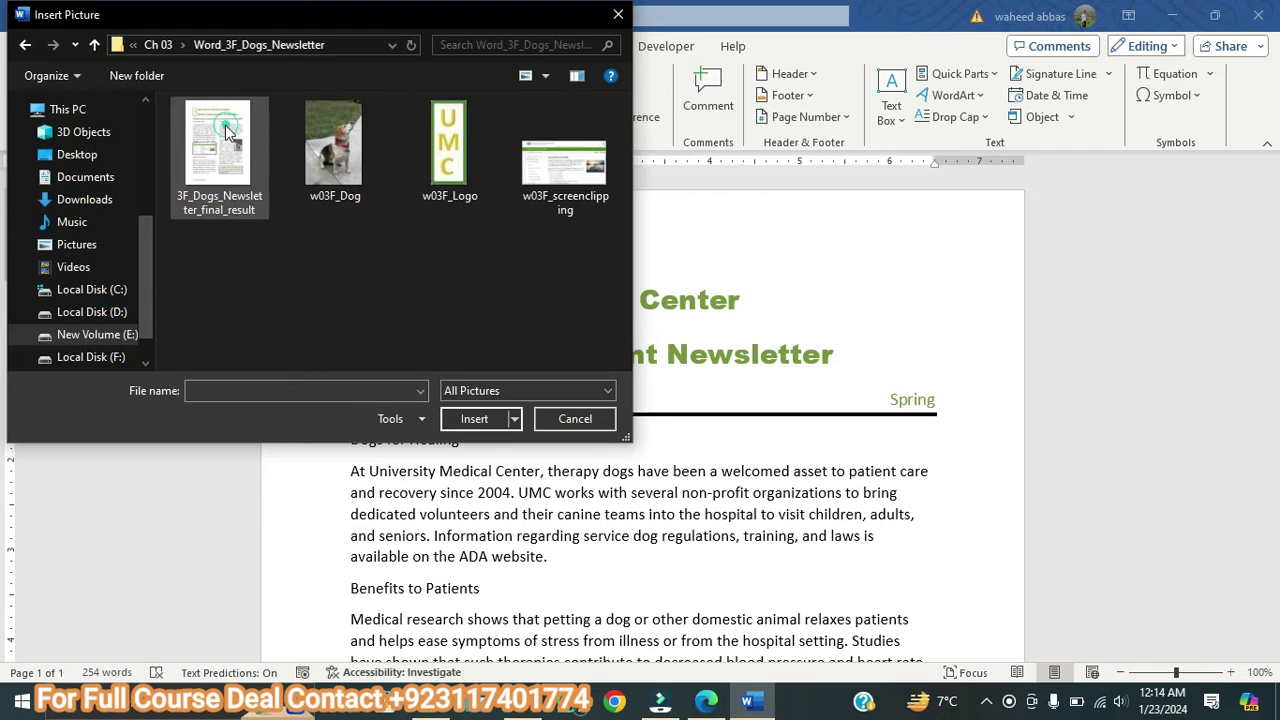
click(718, 706)
click(724, 708)
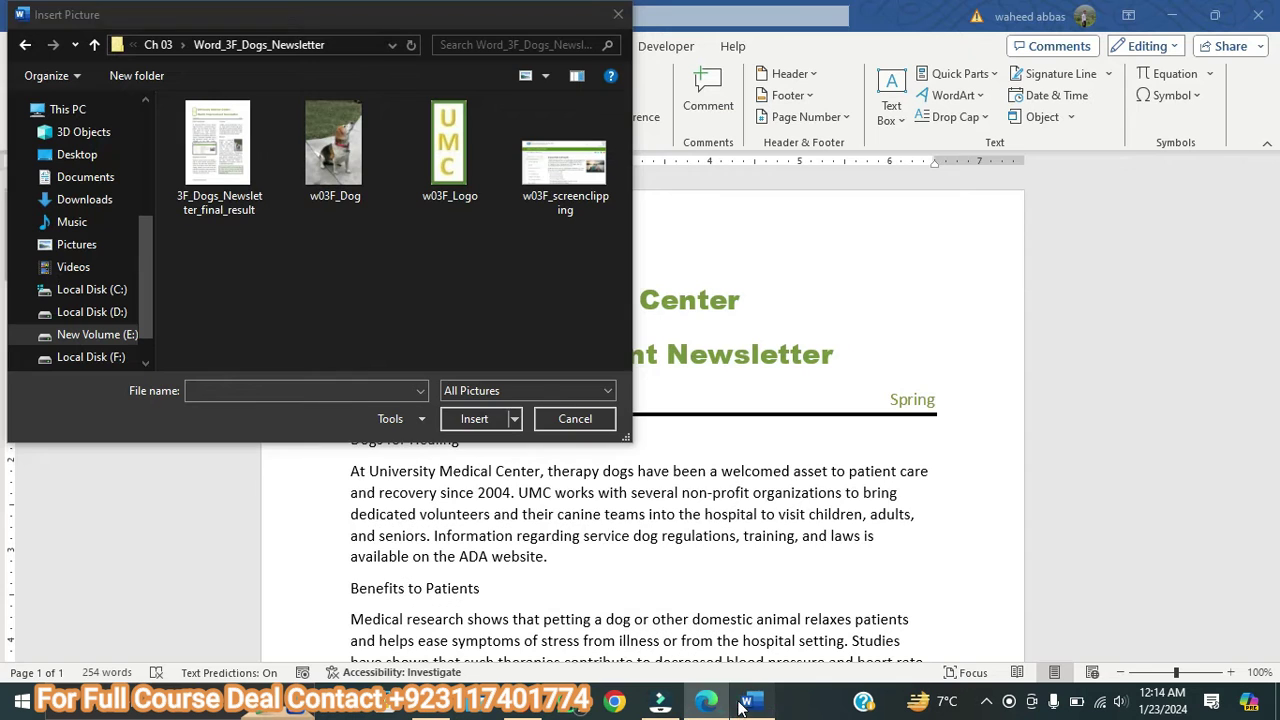
double_click(431, 161)
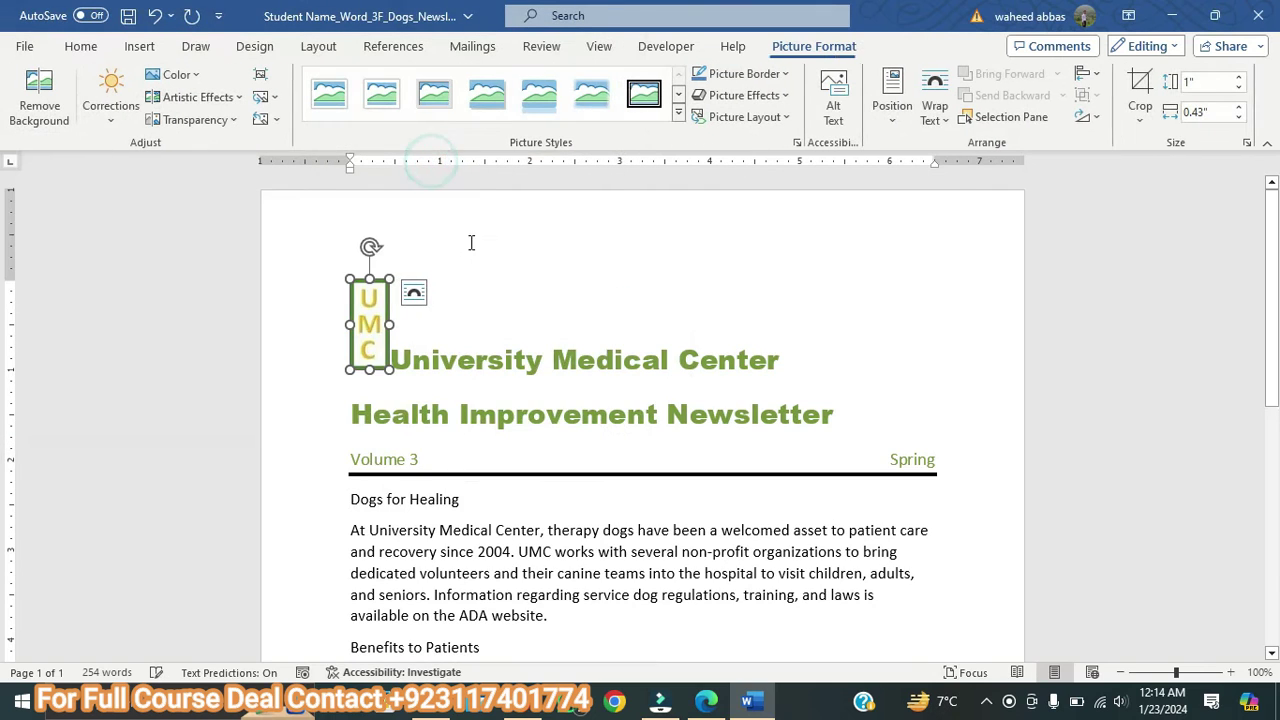
- Set the UMC logo's text wrapping to Square
click(706, 702)
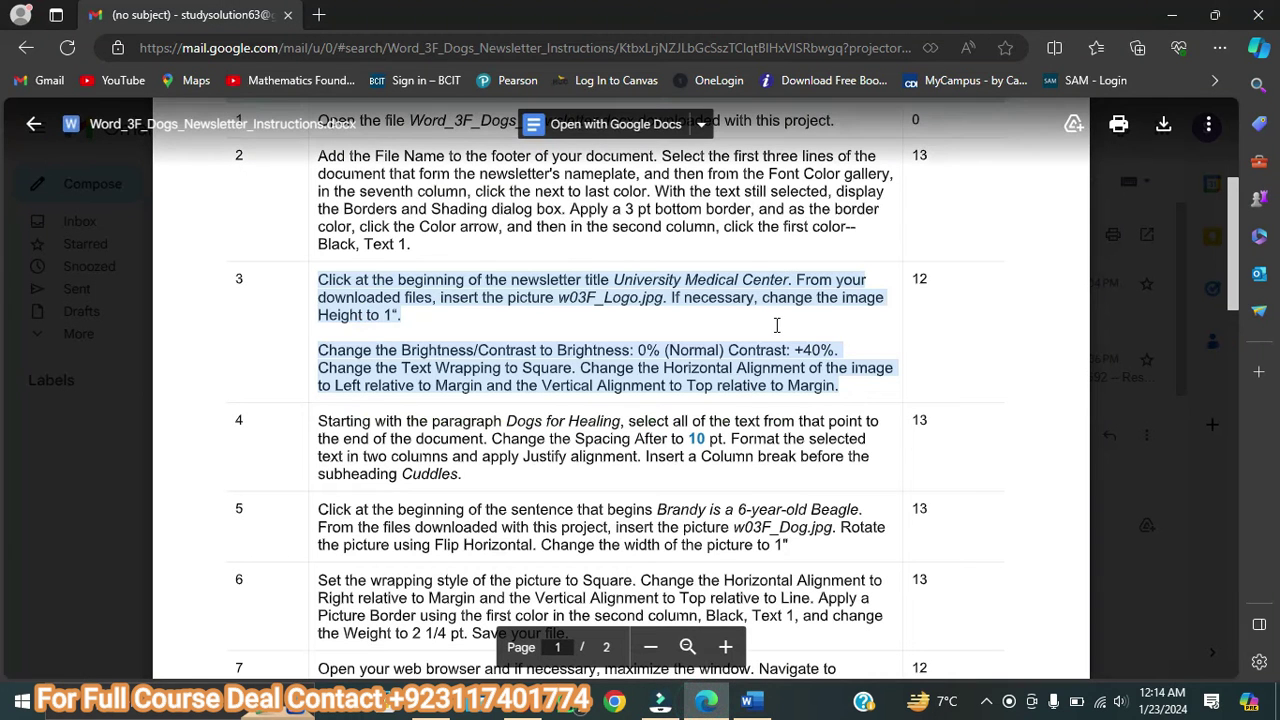
click(706, 702)
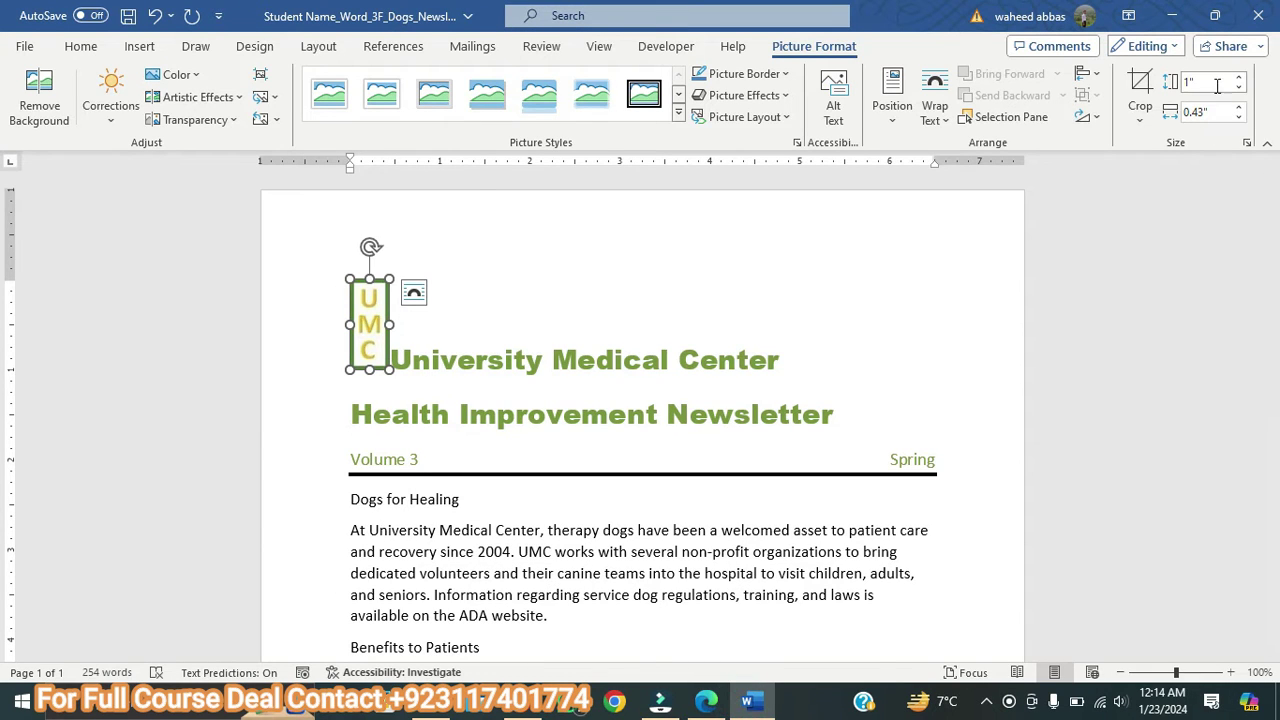
click(706, 702)
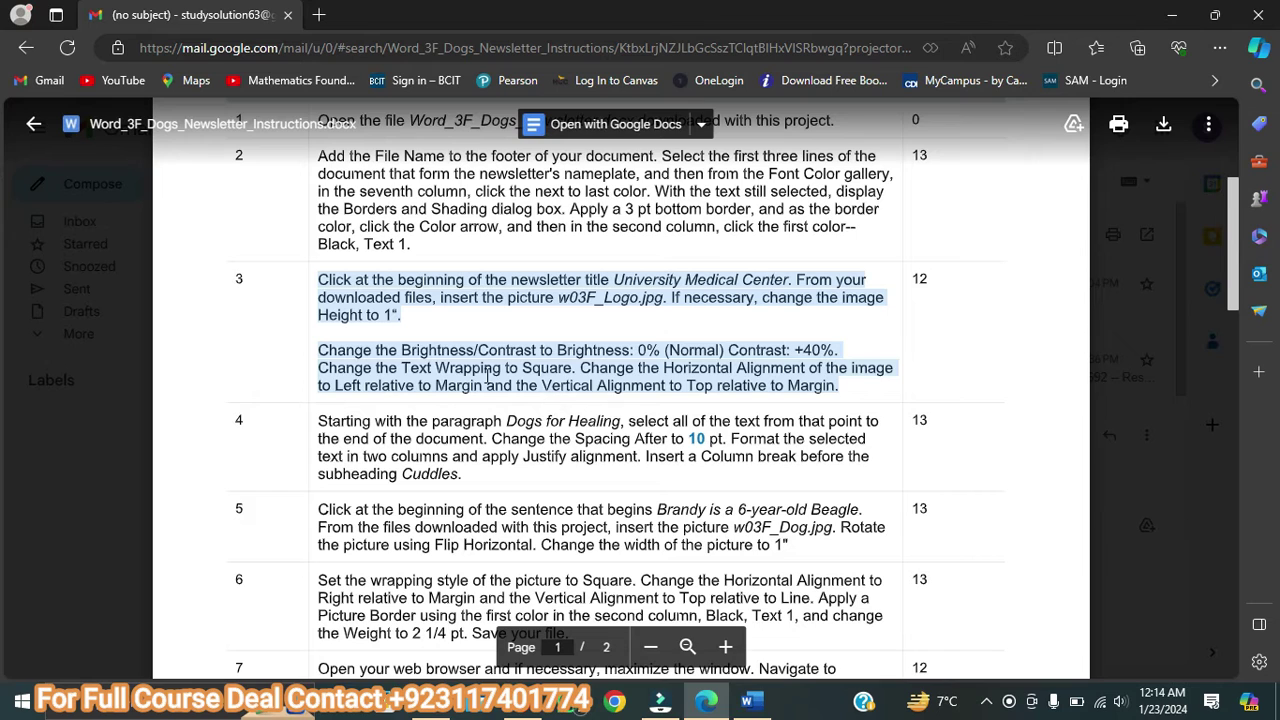
click(752, 700)
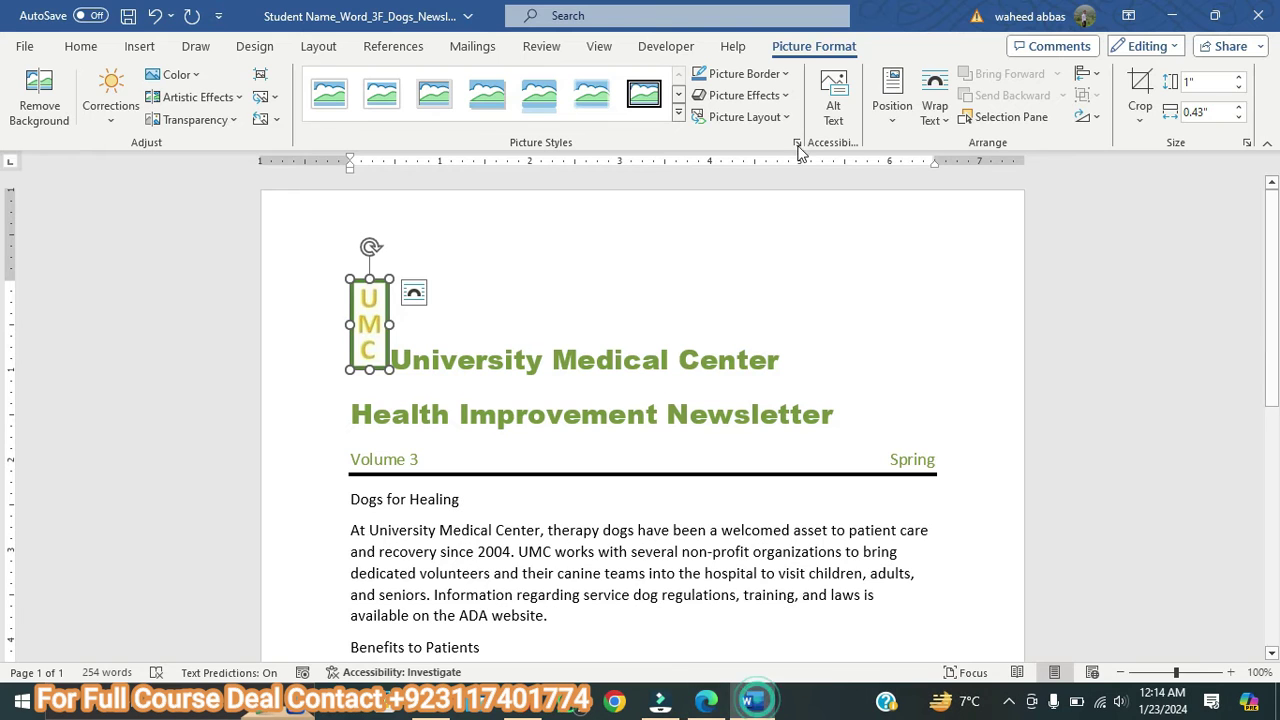
click(935, 105)
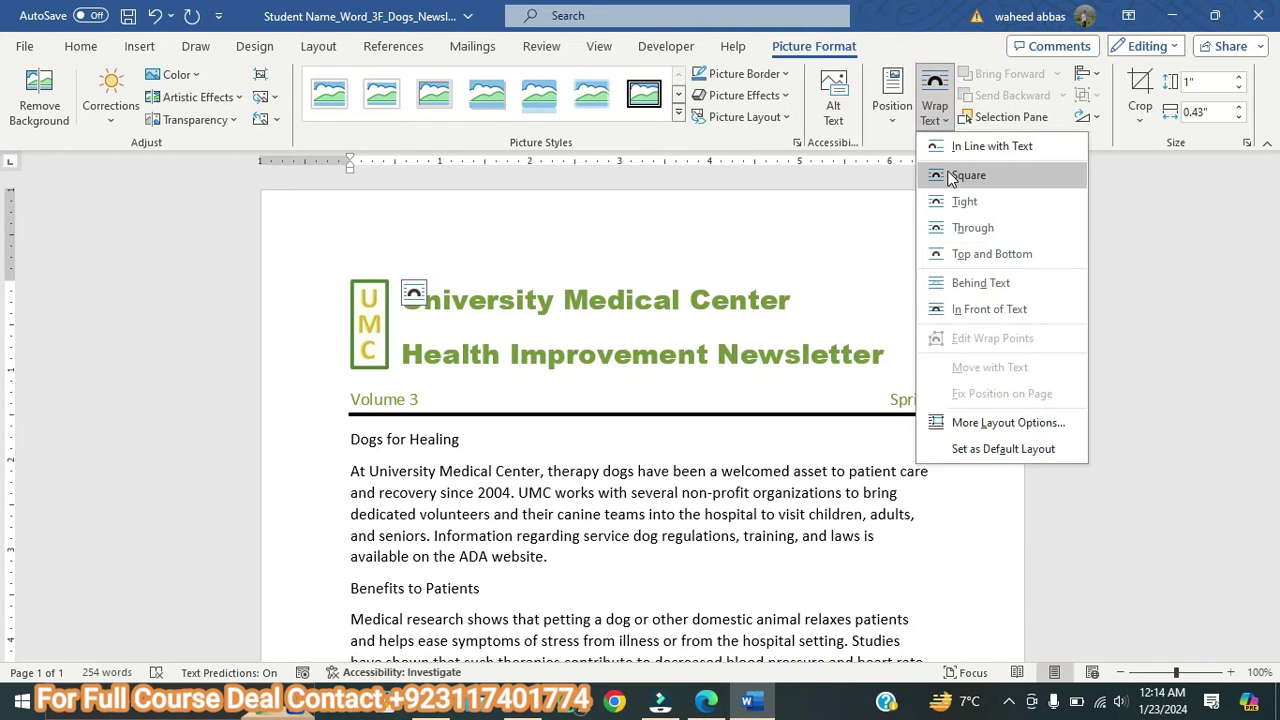
click(964, 175)
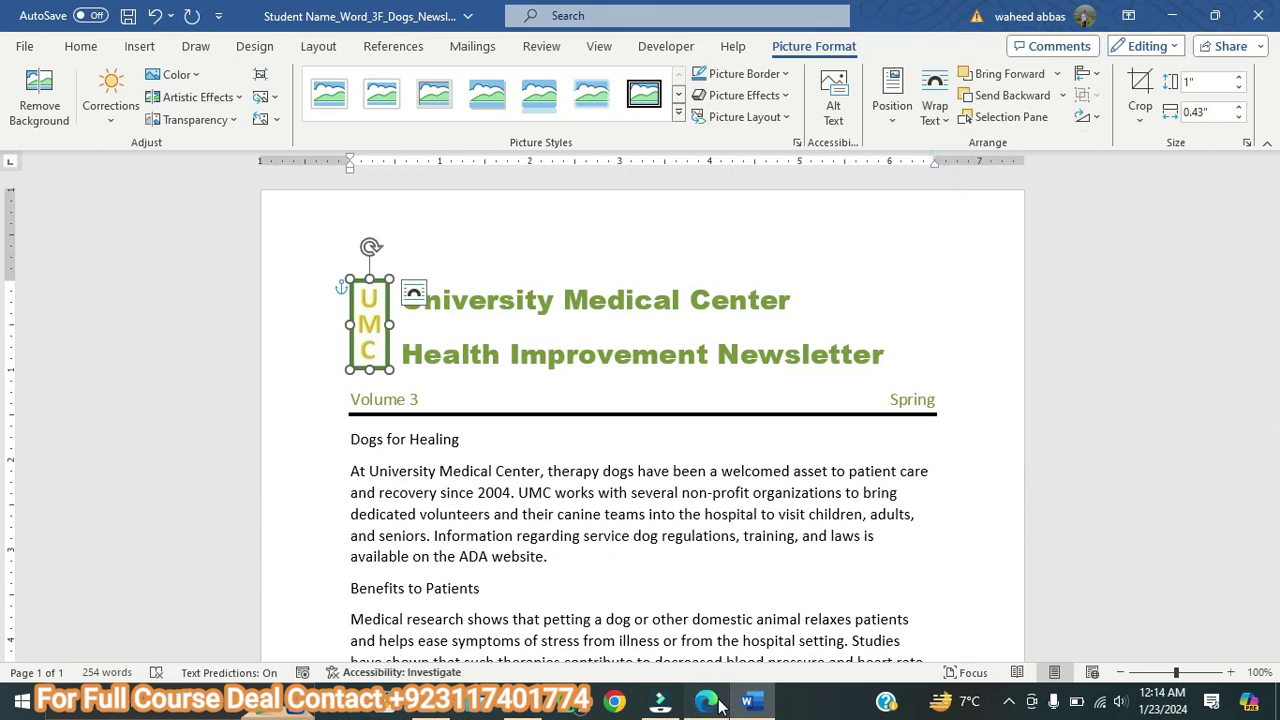
click(719, 704)
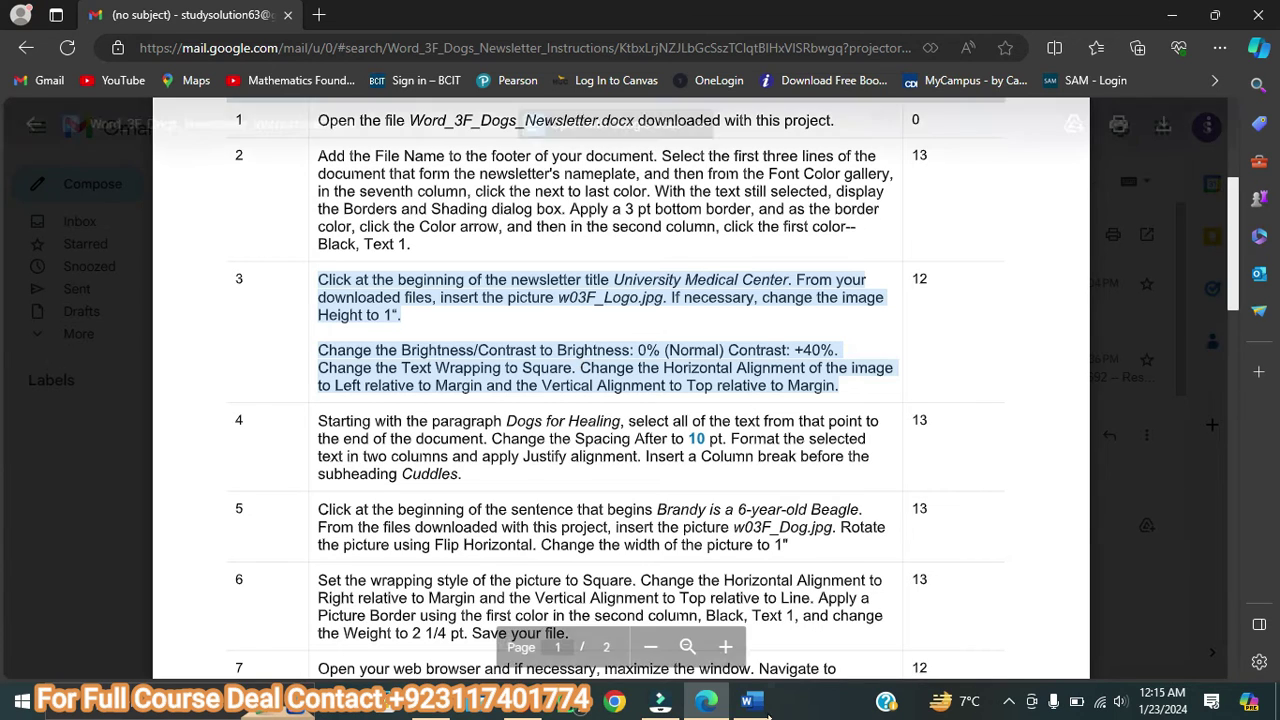
- Apply the Brightness: 0% (Normal) Contrast: +40% correction to the UMC logo
click(747, 702)
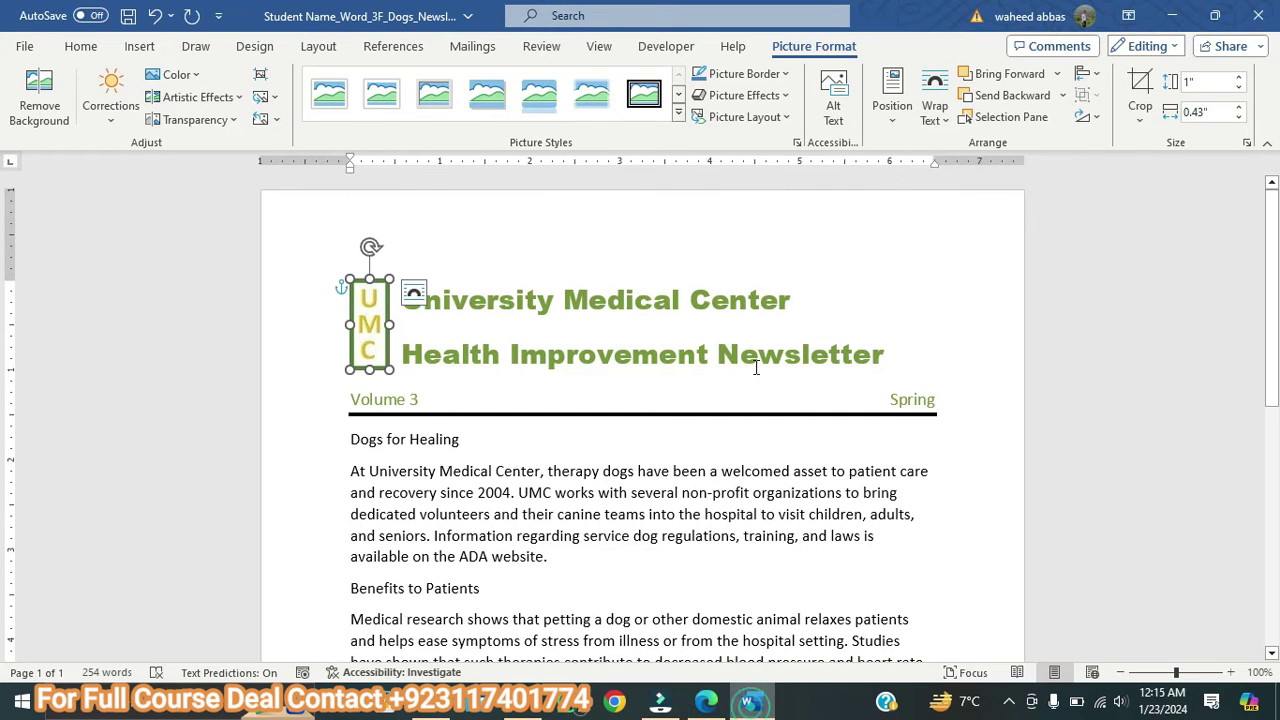
click(199, 80)
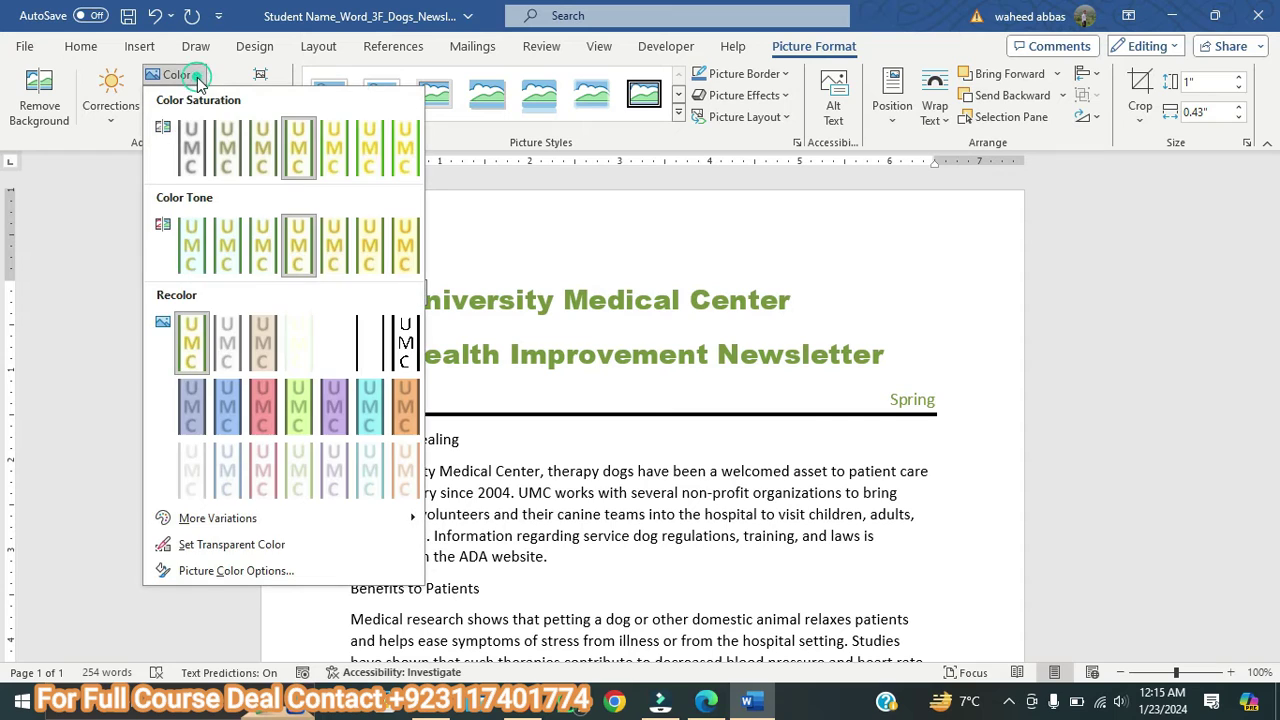
click(112, 100)
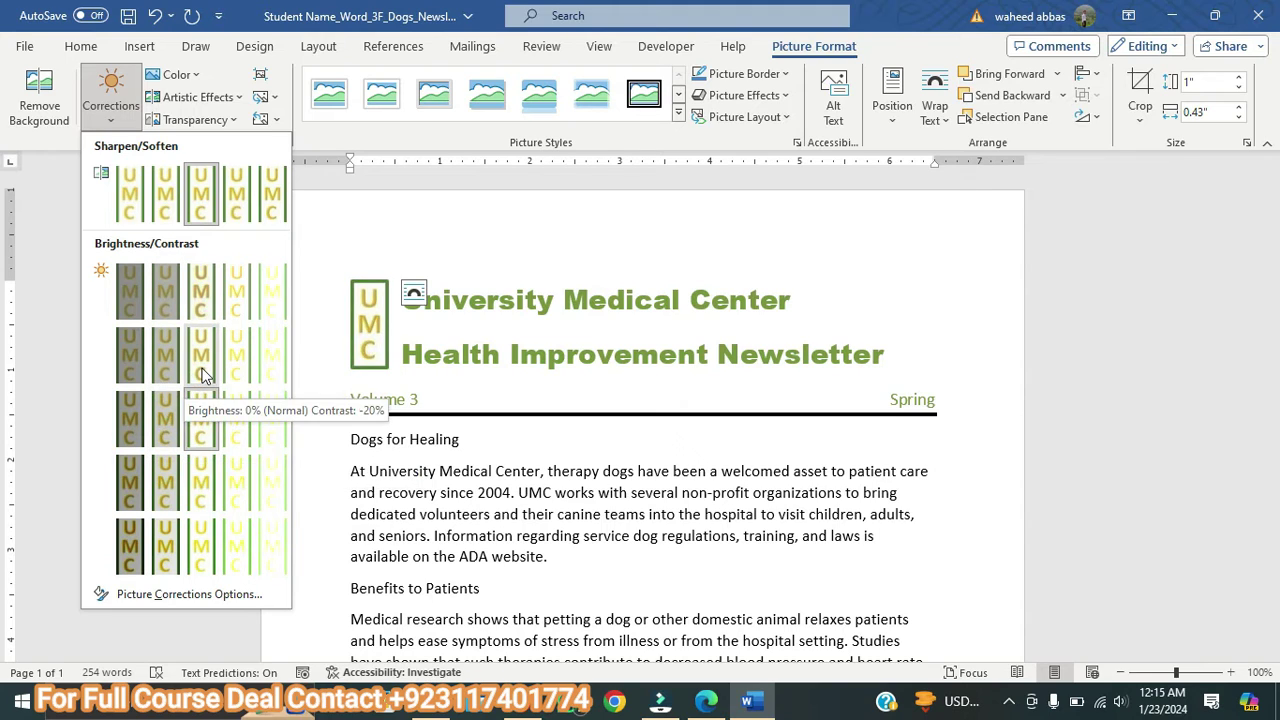
click(207, 484)
click(703, 702)
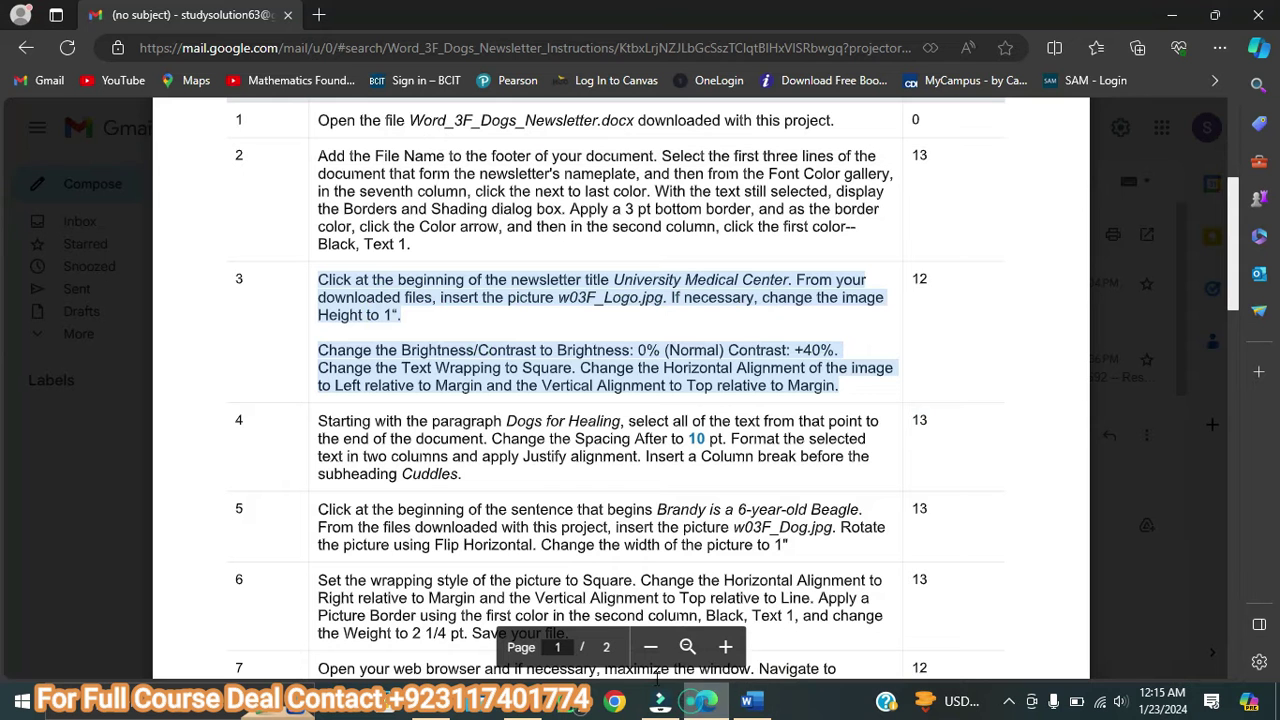
click(750, 702)
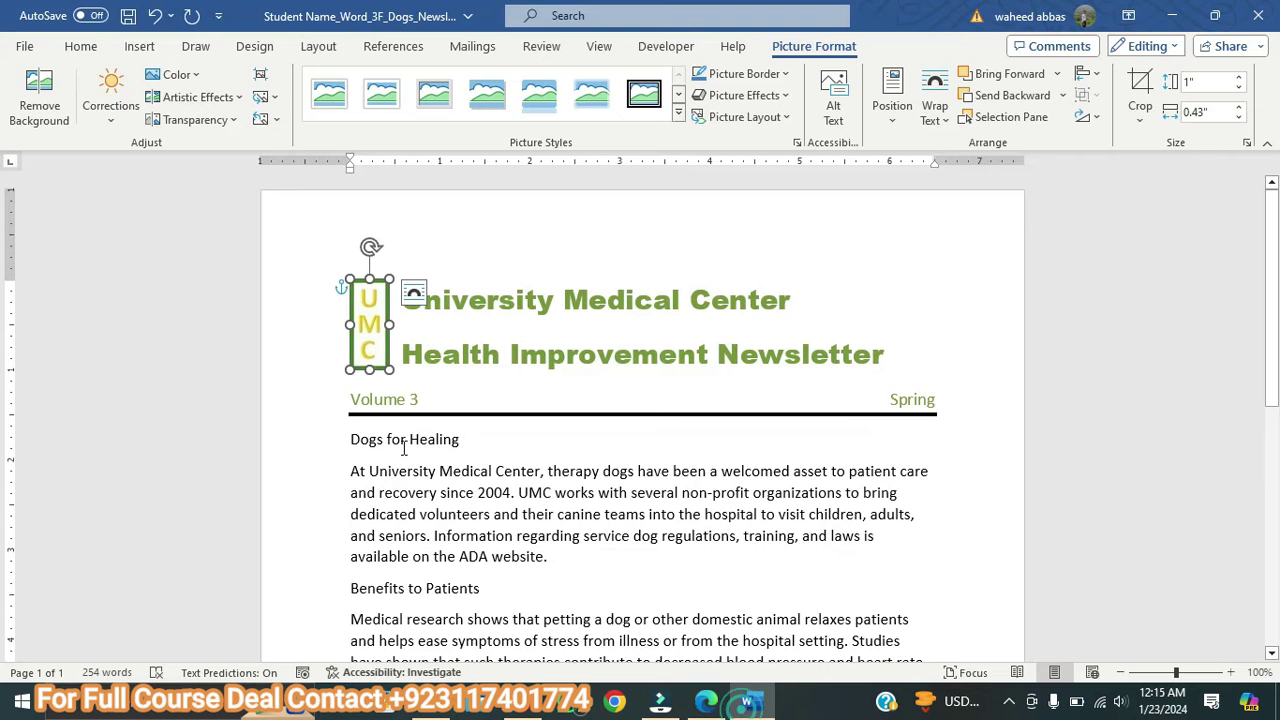
click(111, 95)
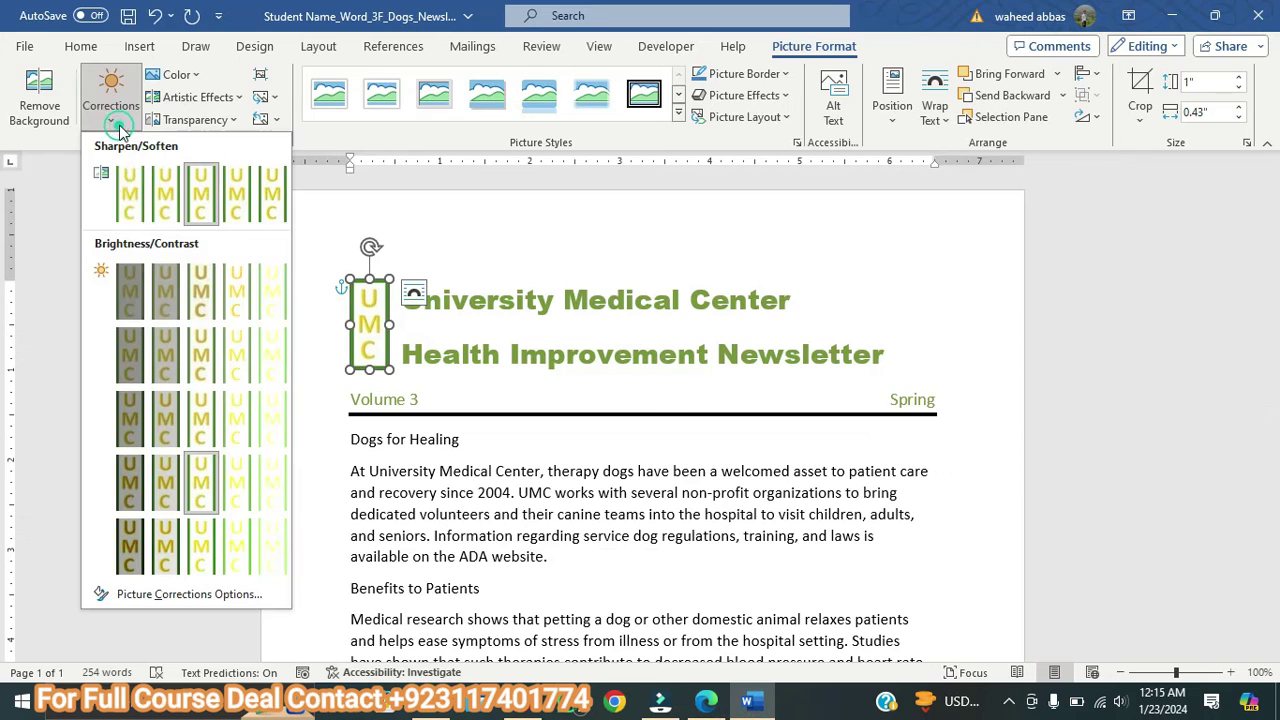
click(198, 546)
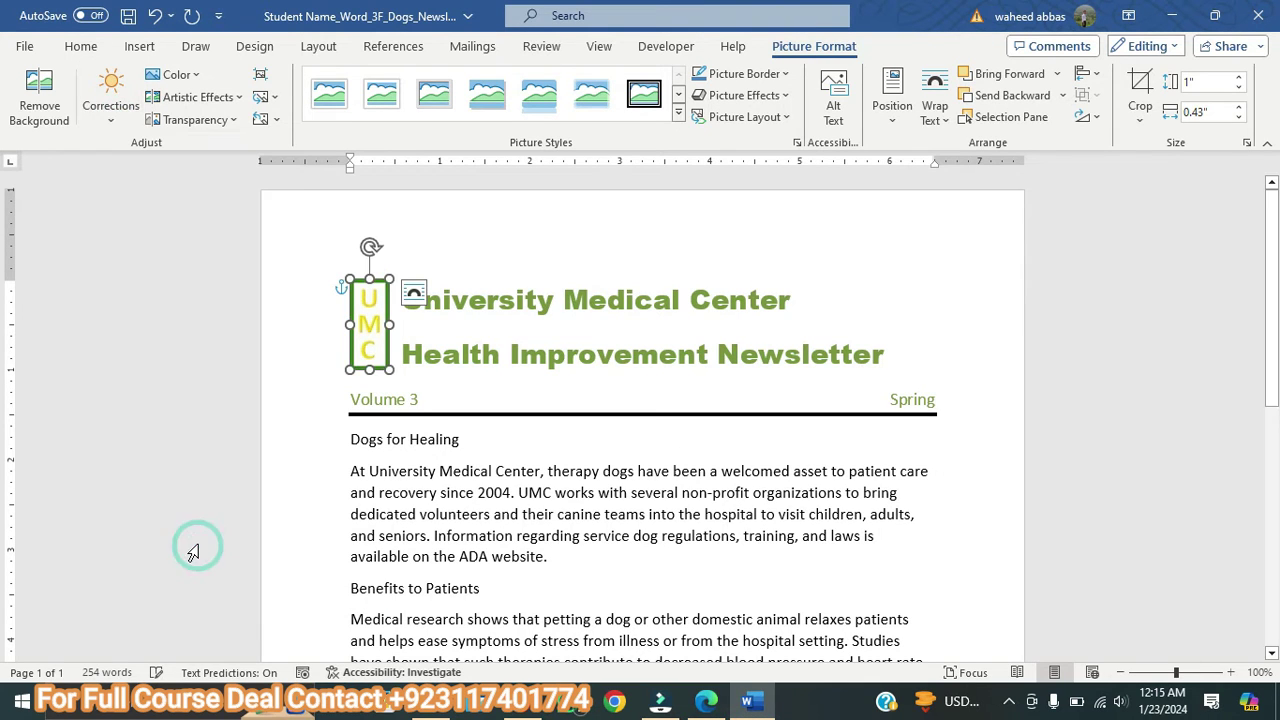
- Open the full Layout position settings for the UMC logo via Position > More Layout Options
click(705, 702)
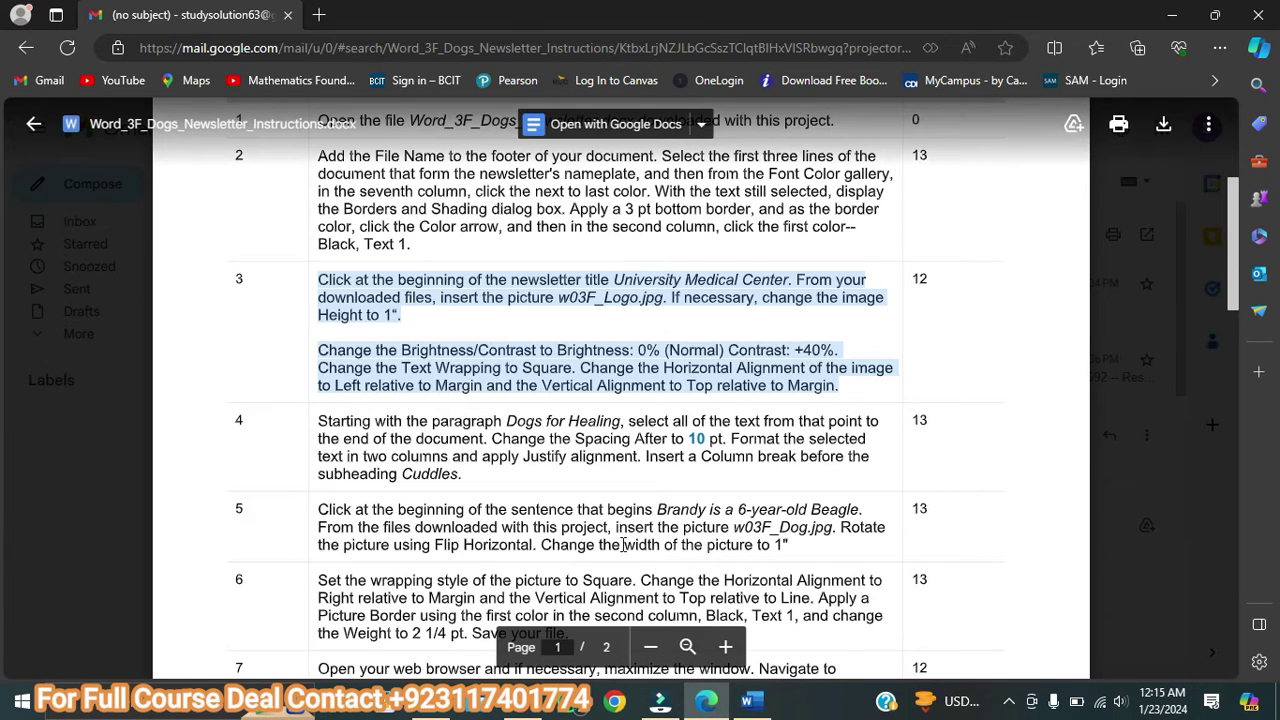
click(747, 702)
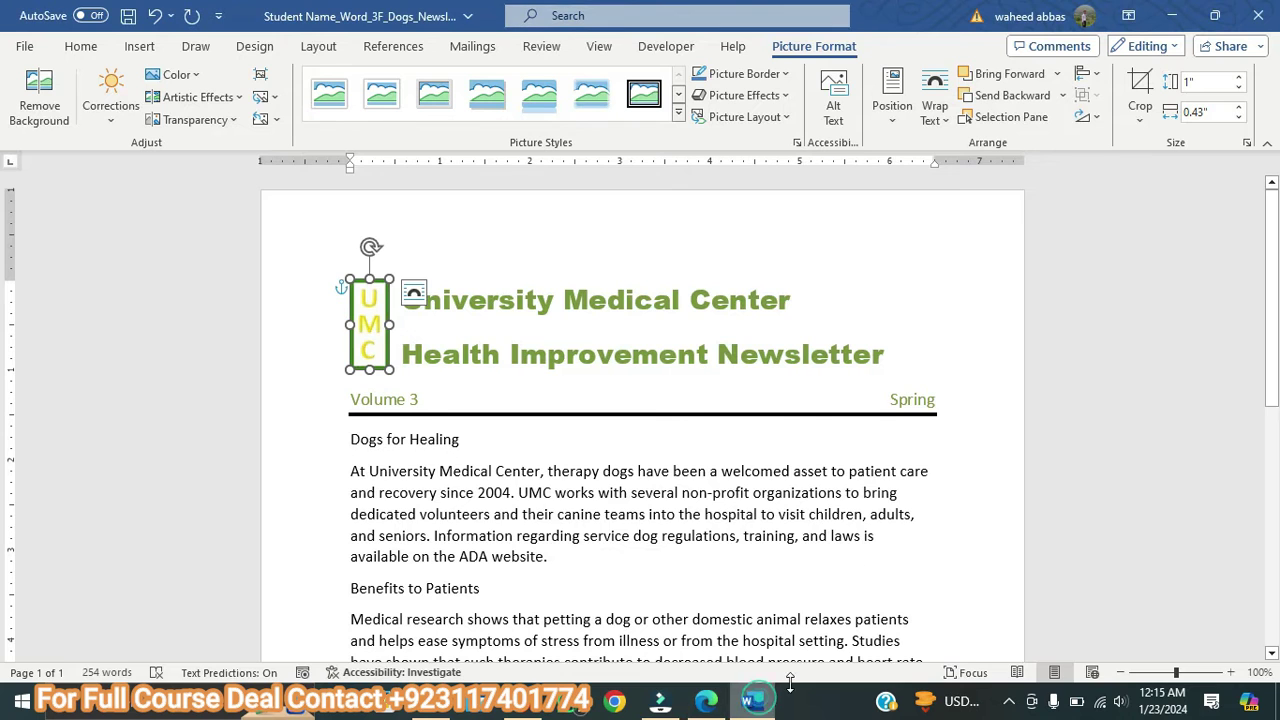
click(891, 115)
click(910, 432)
click(706, 701)
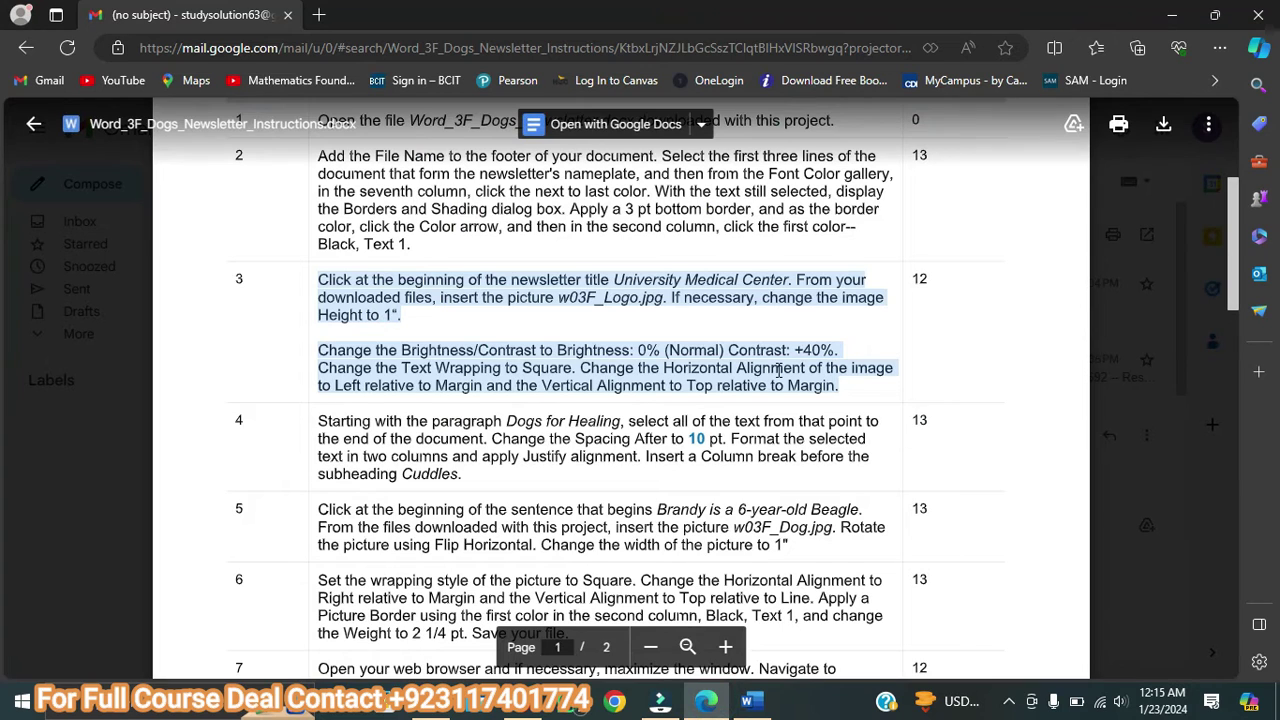
click(752, 701)
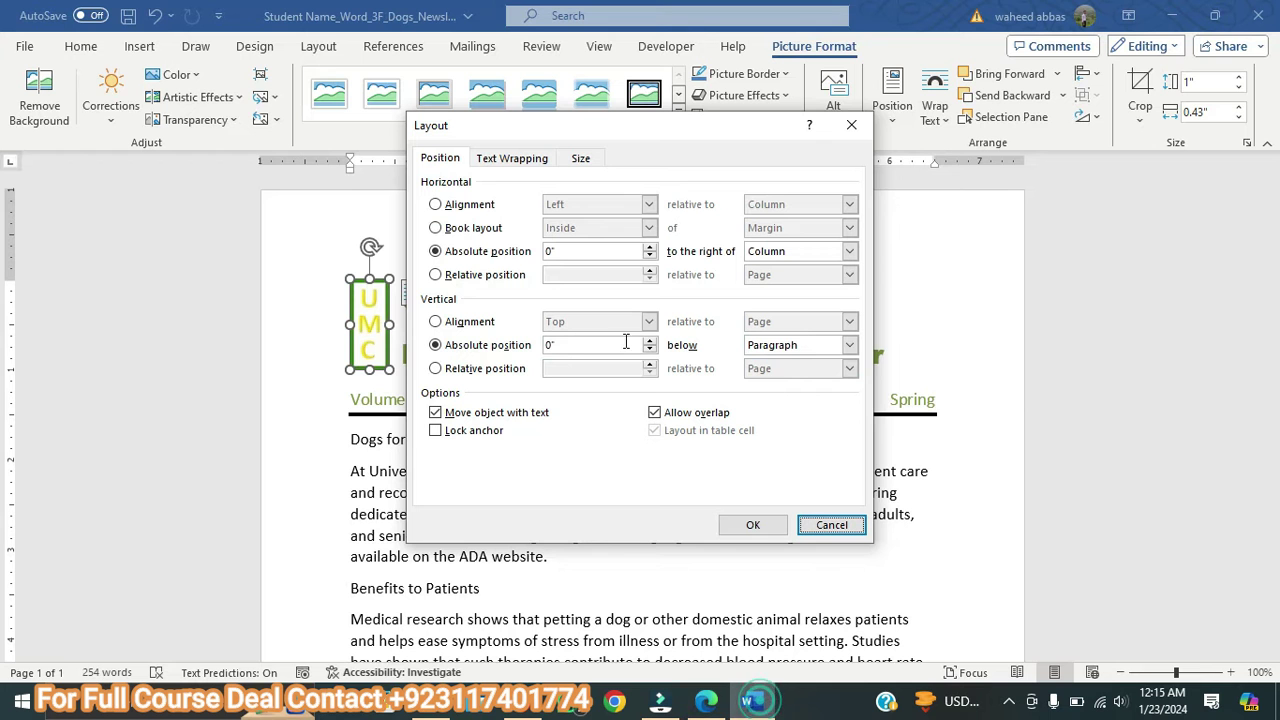
- Set the logo's horizontal alignment to Left relative to Margin
click(443, 205)
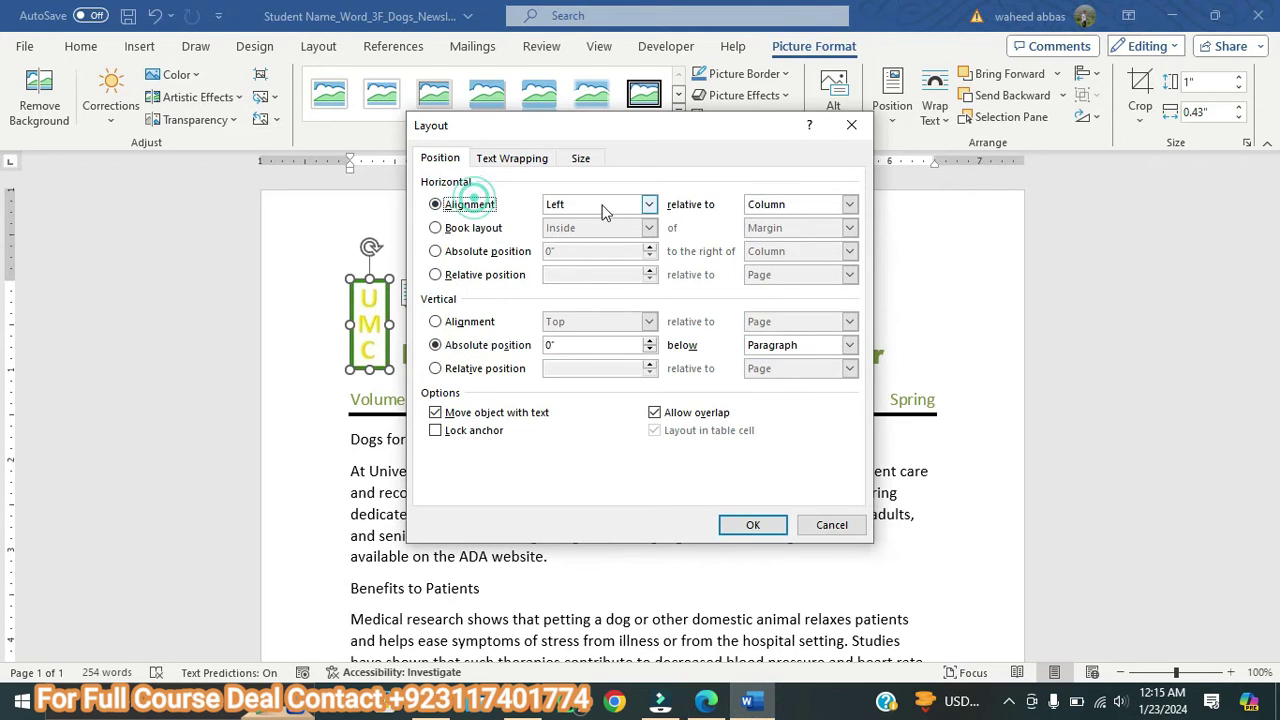
click(758, 201)
click(762, 221)
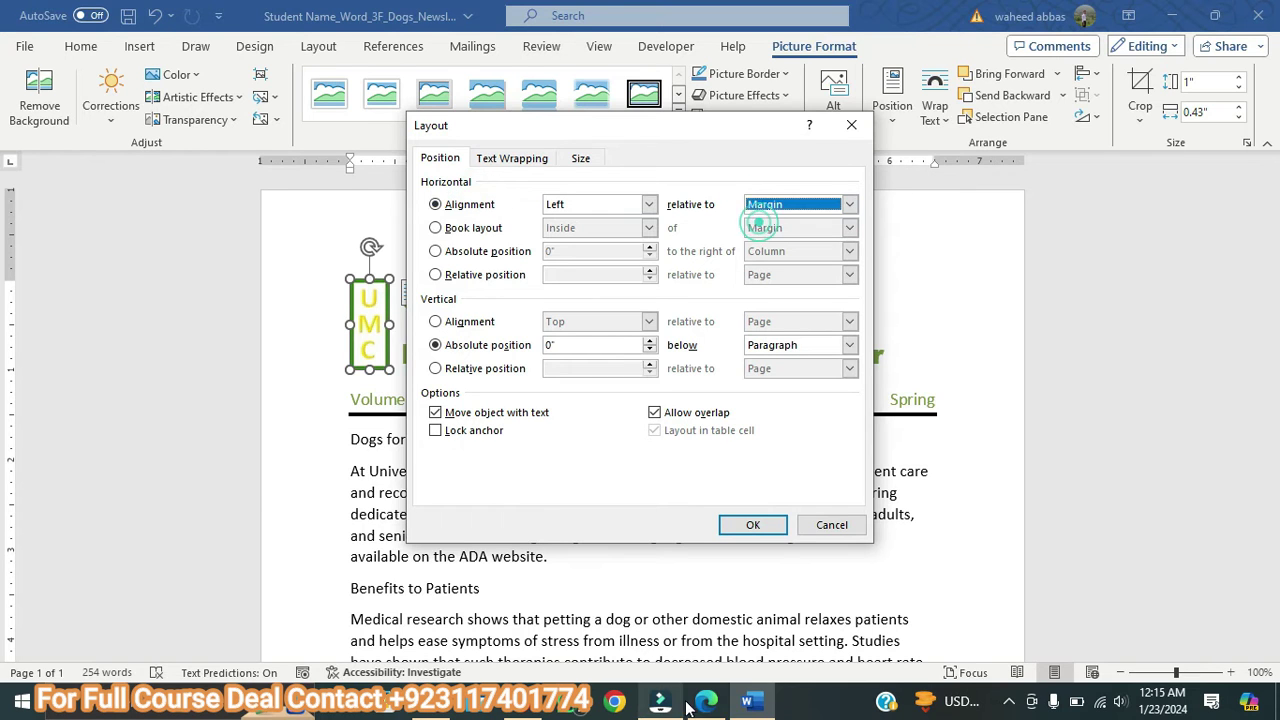
click(706, 701)
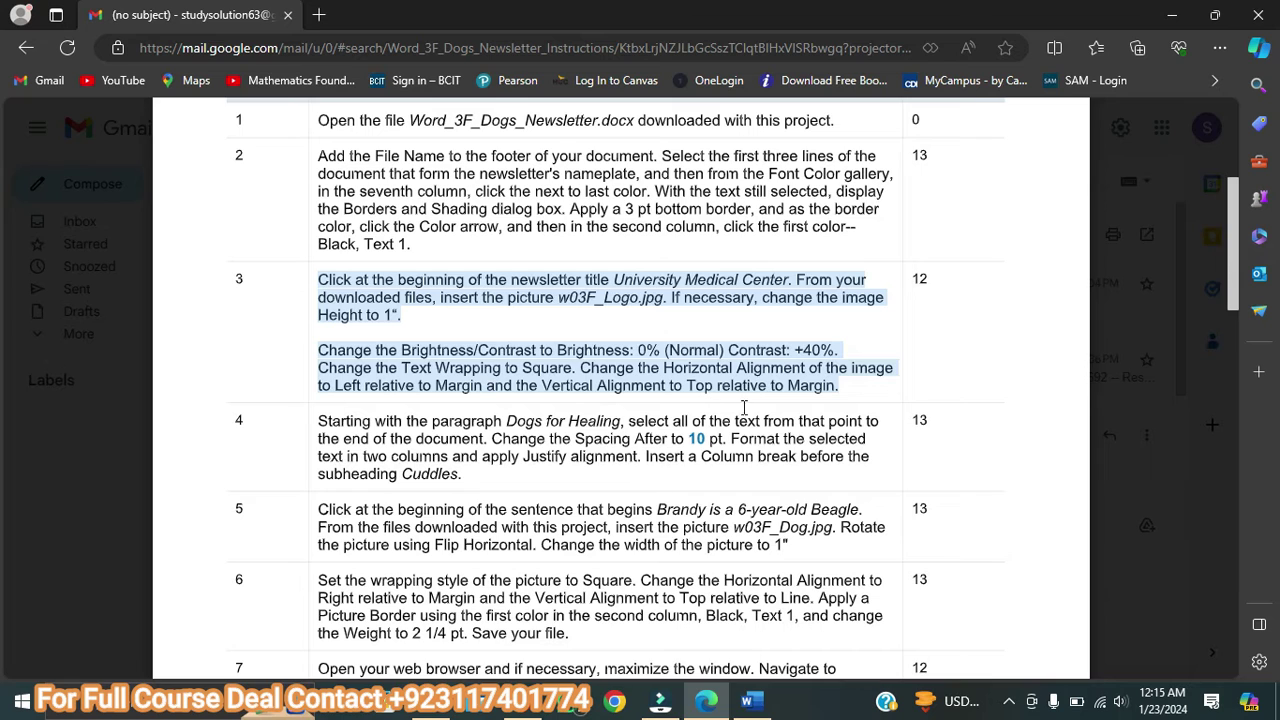
click(752, 701)
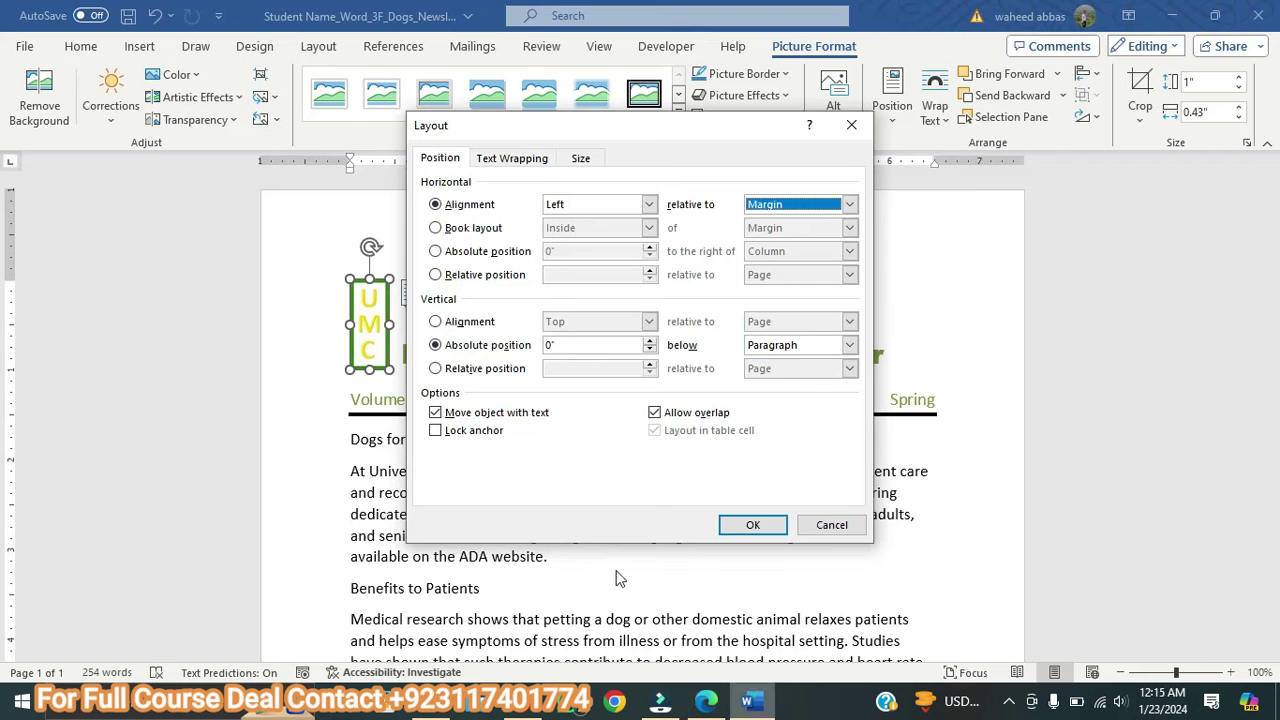
- Set the logo's vertical alignment to Top relative to Margin and apply the layout
click(458, 322)
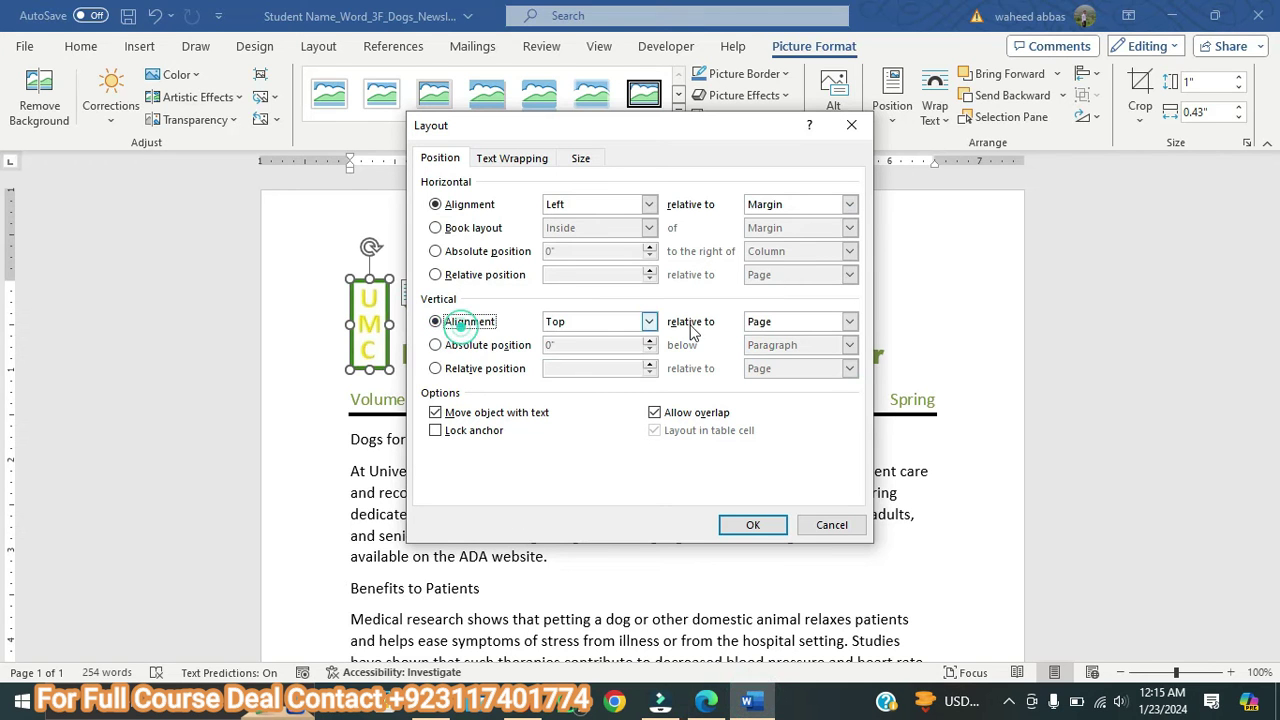
click(706, 703)
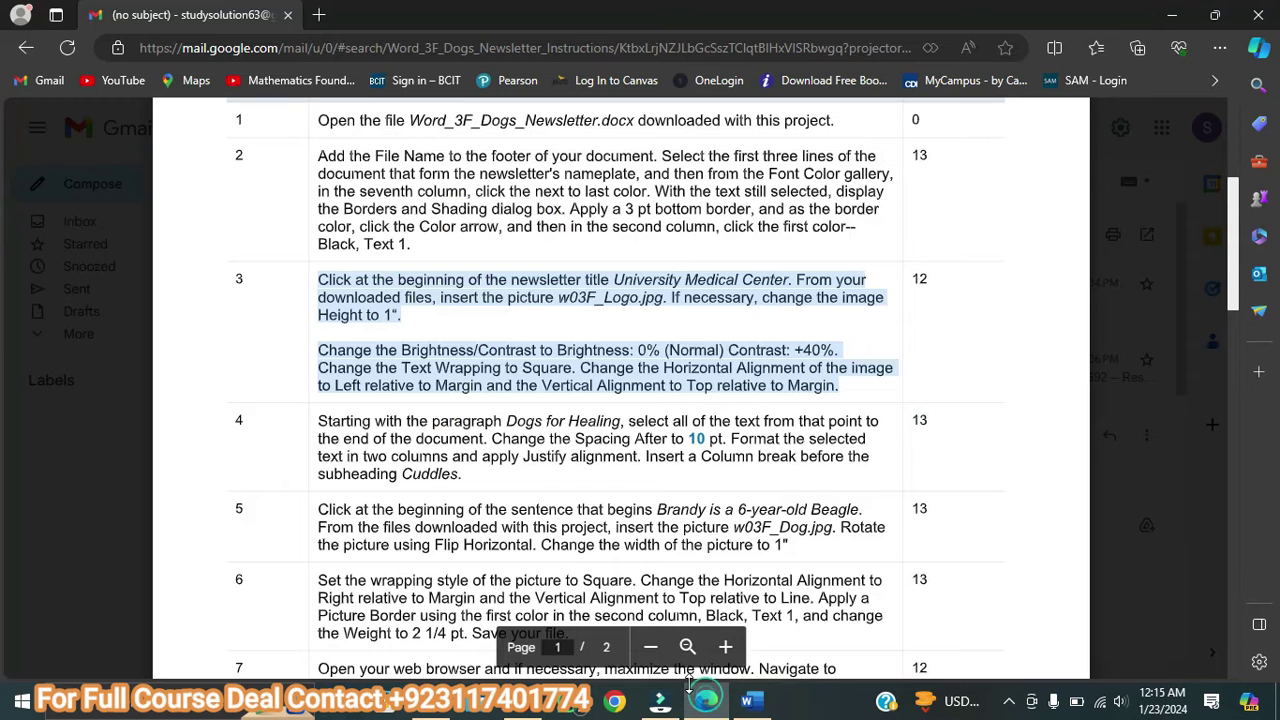
click(742, 706)
click(849, 321)
click(790, 337)
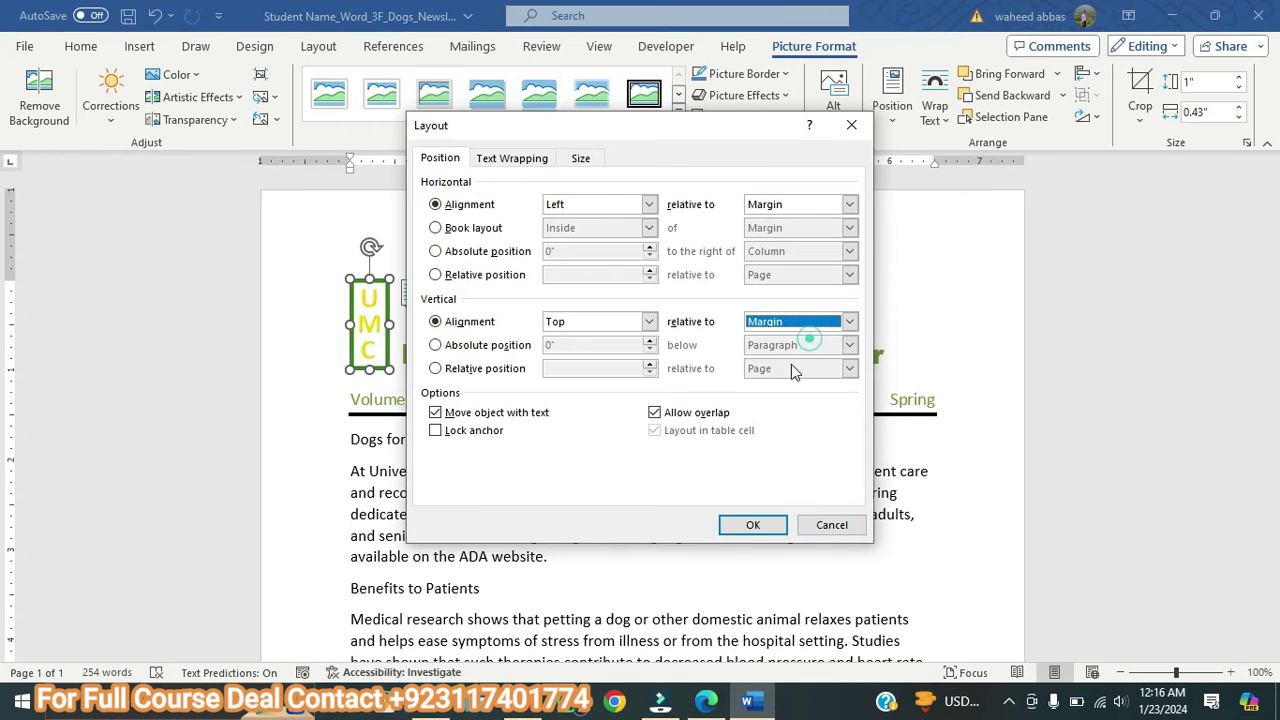
click(753, 525)
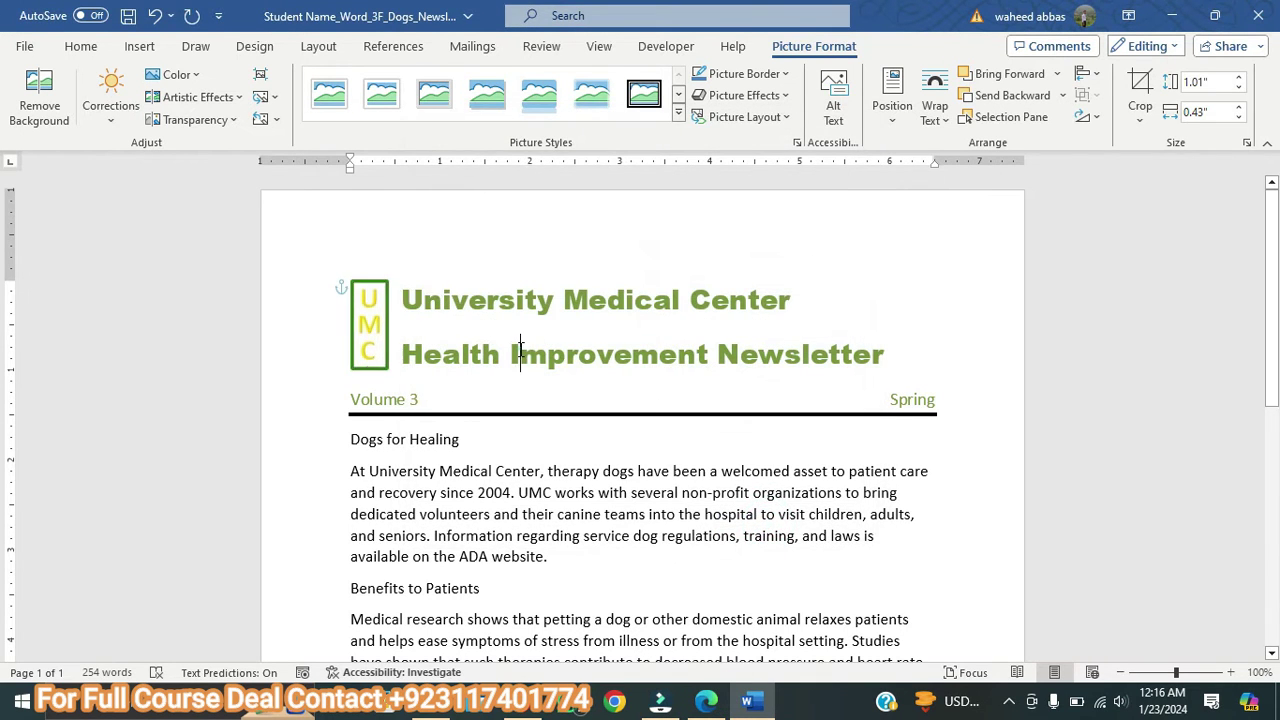
- Deselect the logo and scroll the instructions preview down to page 2, then back up to the top
click(520, 350)
click(706, 703)
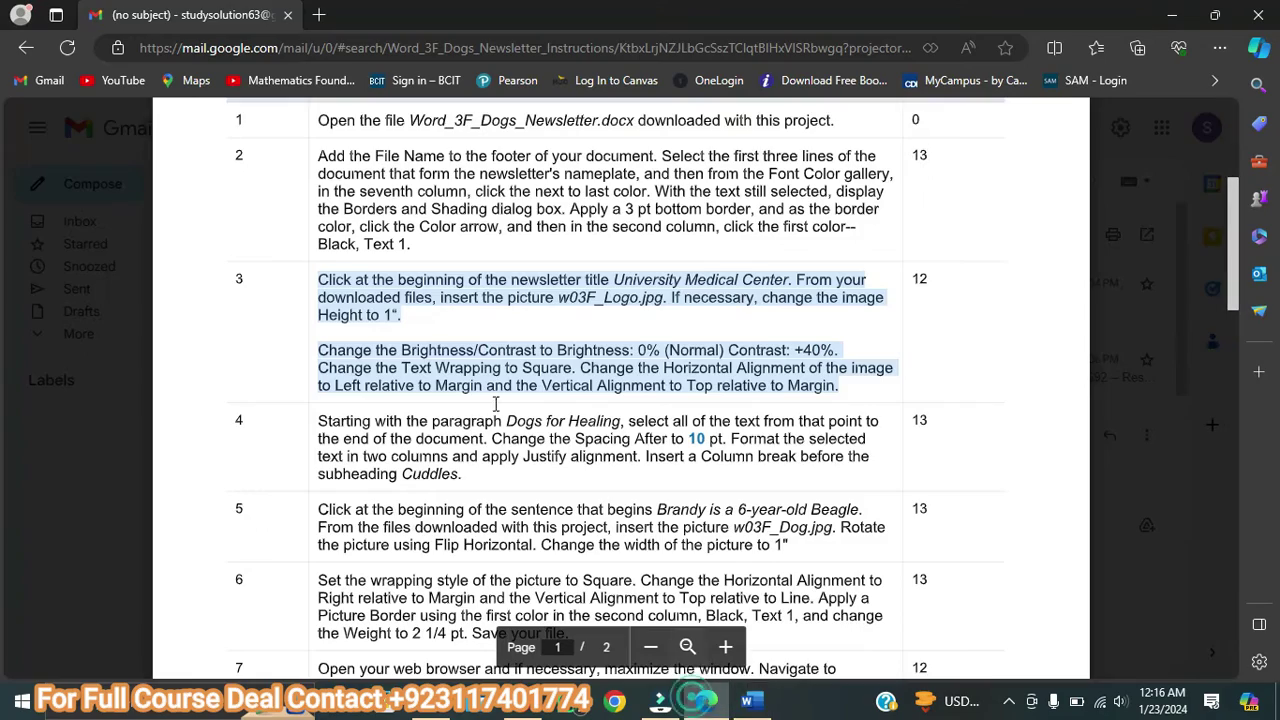
scroll(463, 421, down, 10)
scroll(463, 422, up, 3)
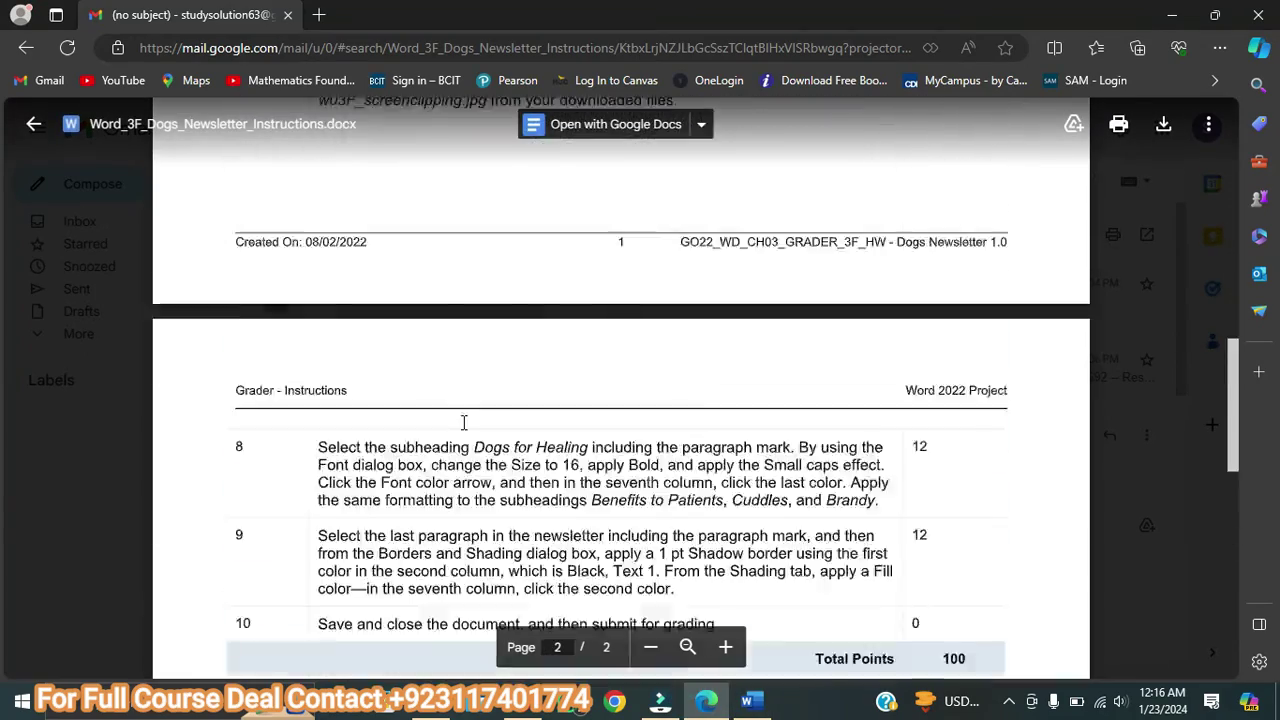
scroll(463, 422, up, 8)
scroll(463, 421, up, 2)
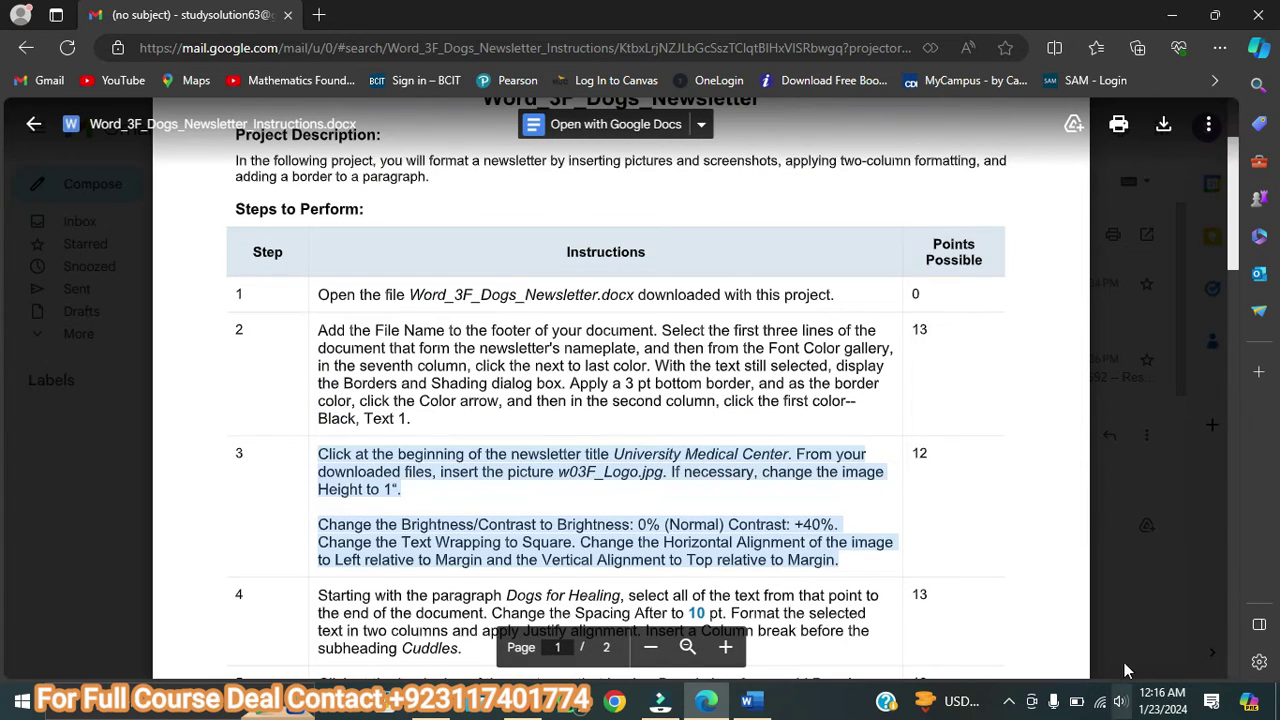
click(1009, 702)
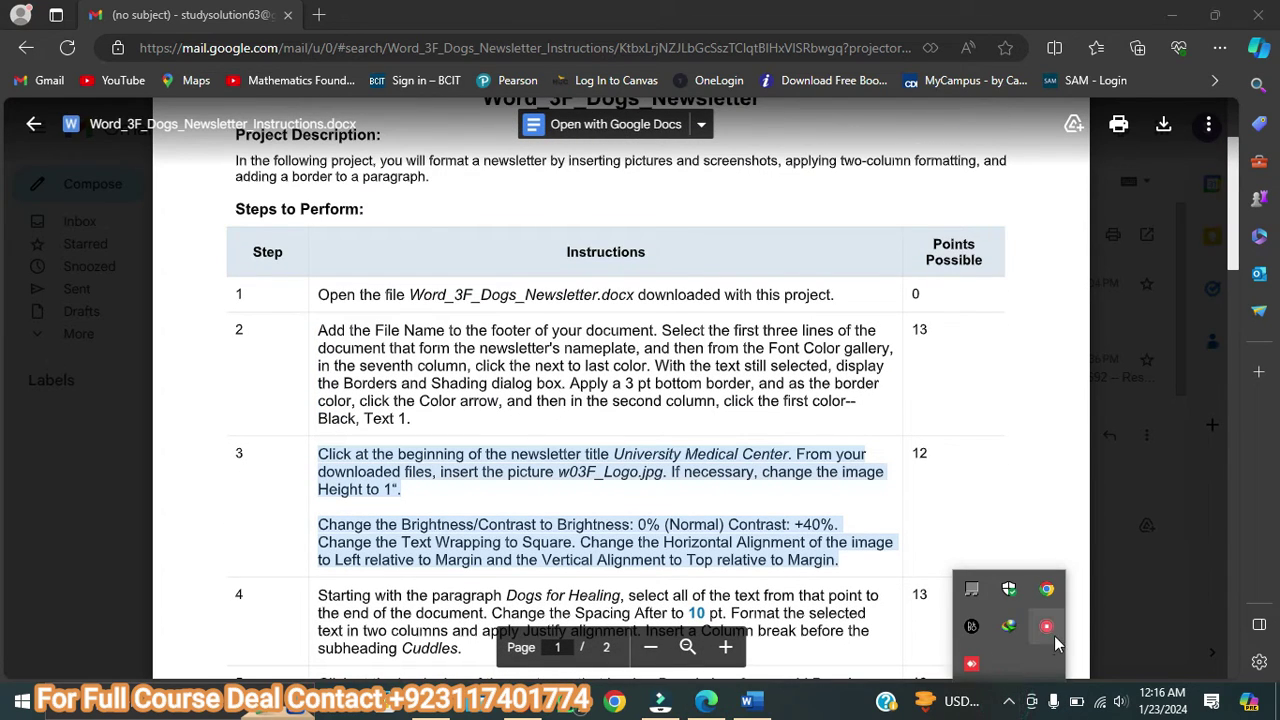